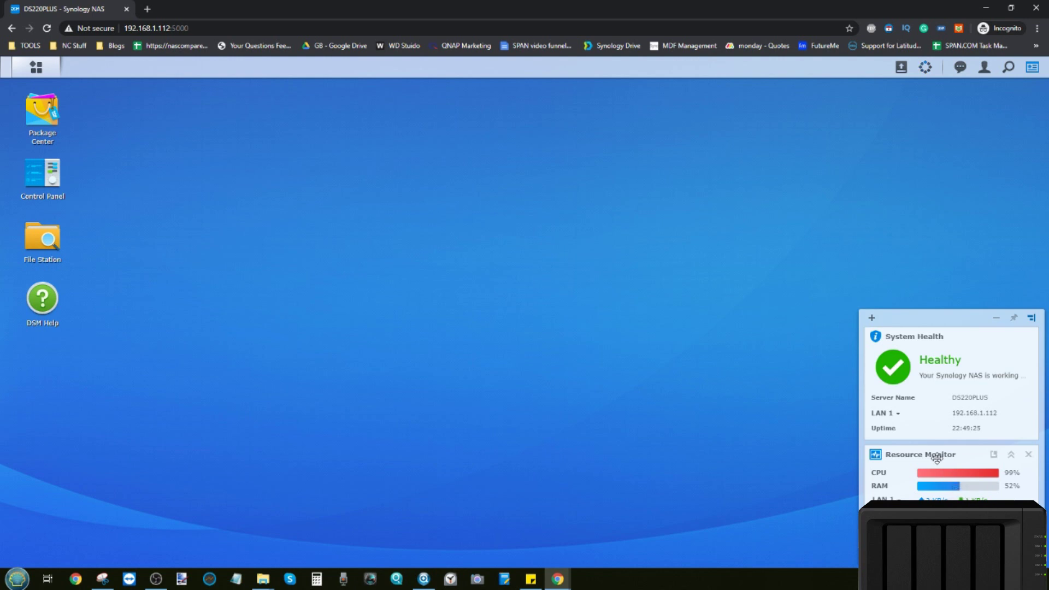
Move the health widgets, check and close the thumbnail progress panel, then open File Station.
left_click_drag(956, 324, 948, 291)
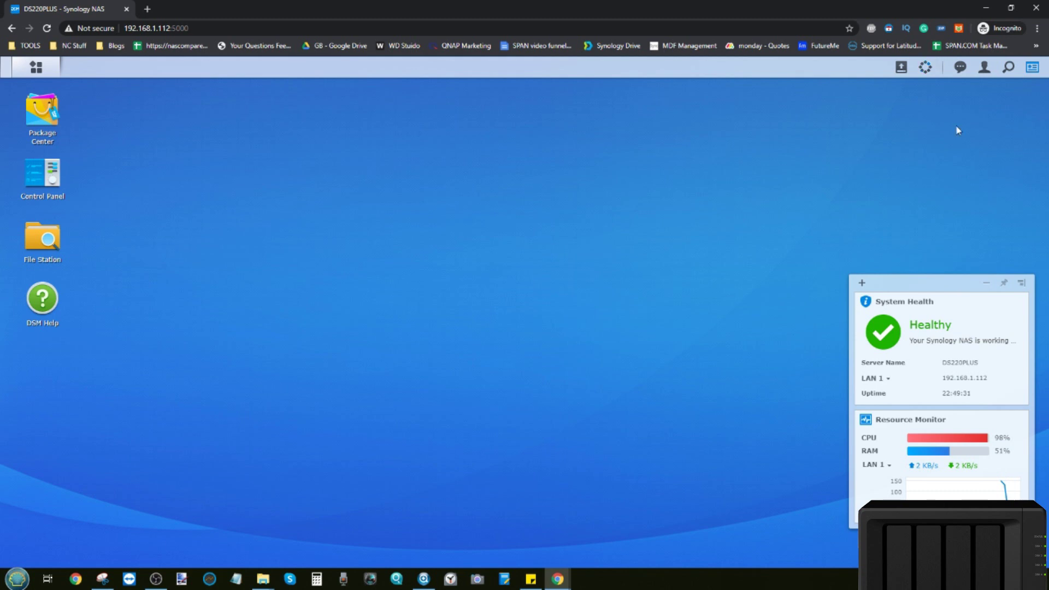
left_click(925, 70)
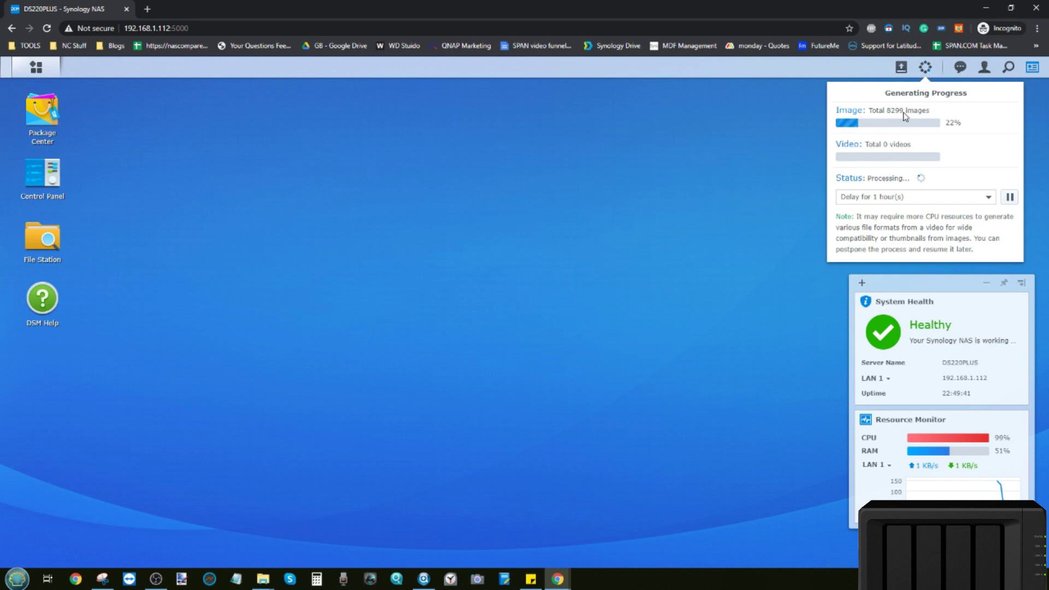
left_click(925, 72)
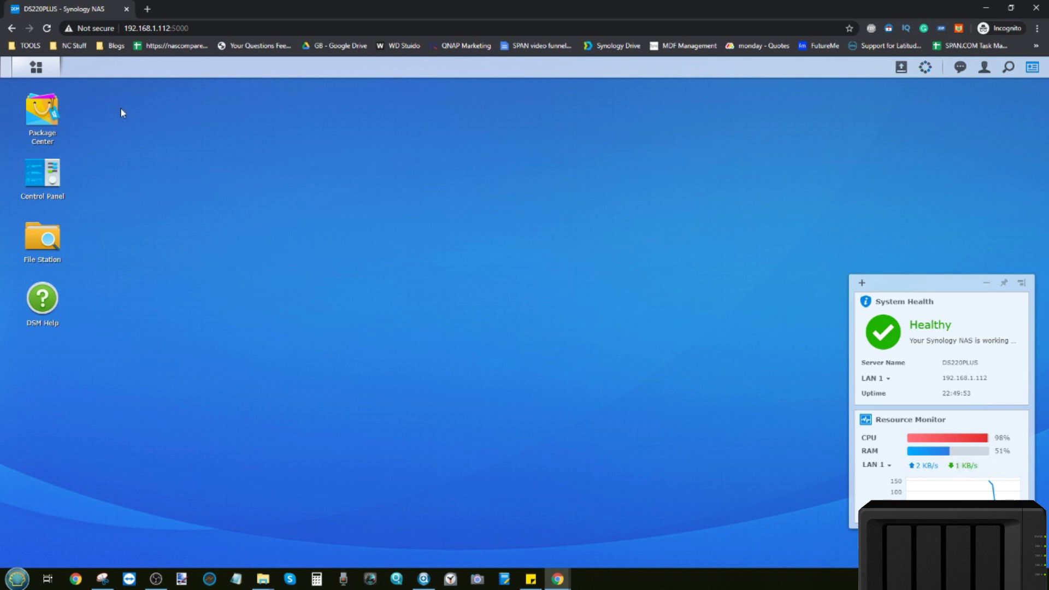
left_click(43, 237)
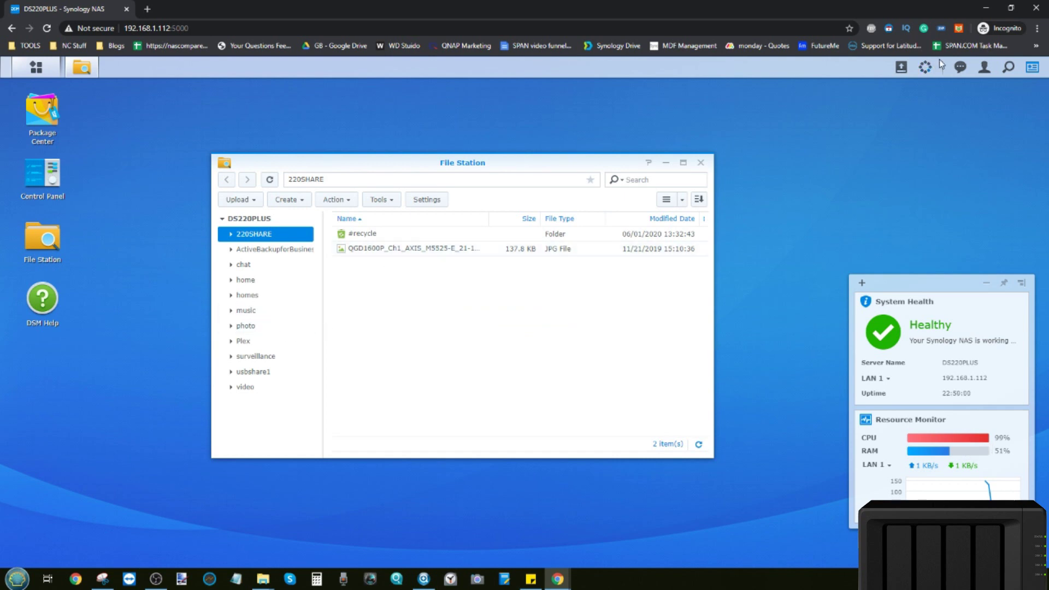
Recheck thumbnail progress, show the video folder's contents, then close File Station.
left_click(925, 66)
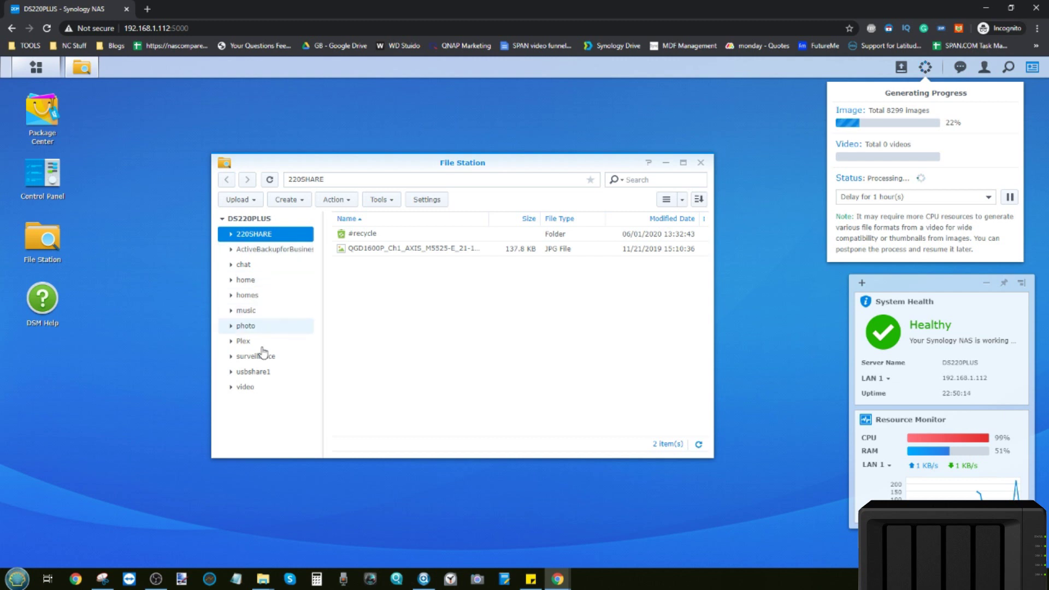
left_click(244, 387)
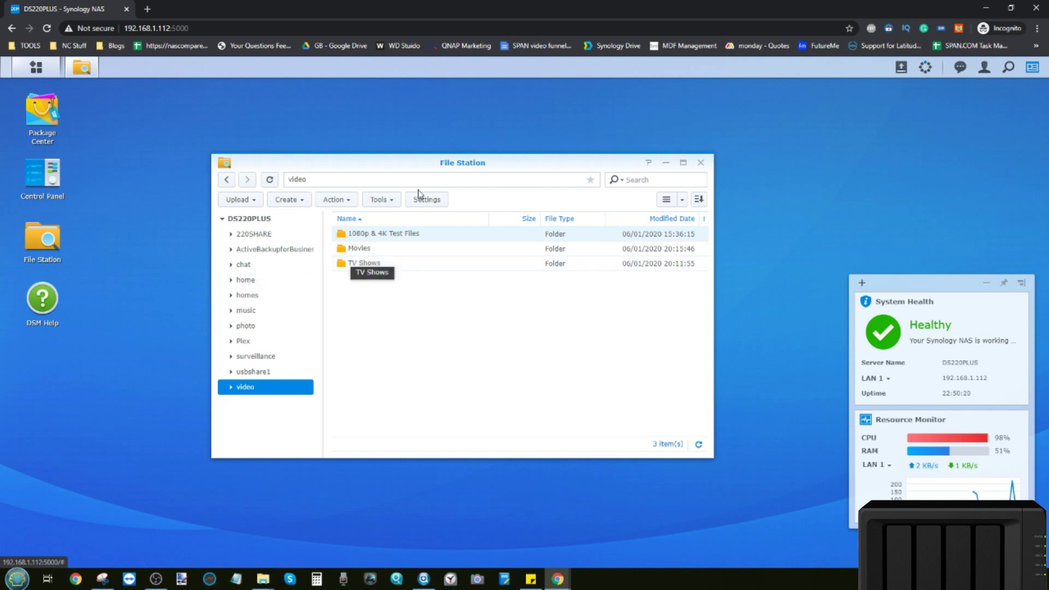
left_click(701, 164)
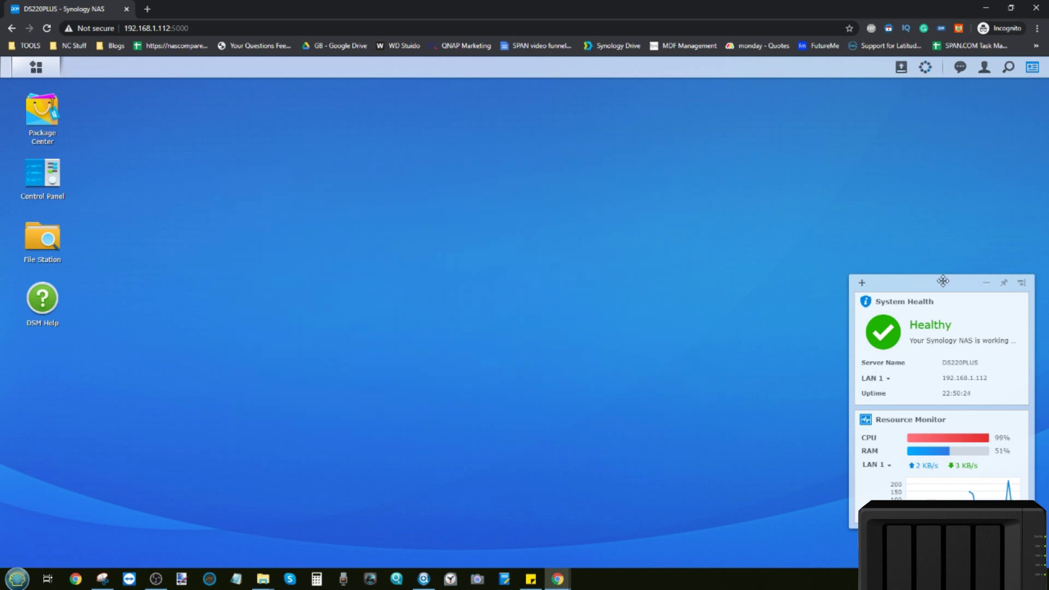
Reposition the System Health widget and briefly visit OBS before returning to the bare DSM desktop.
left_click_drag(943, 281, 937, 283)
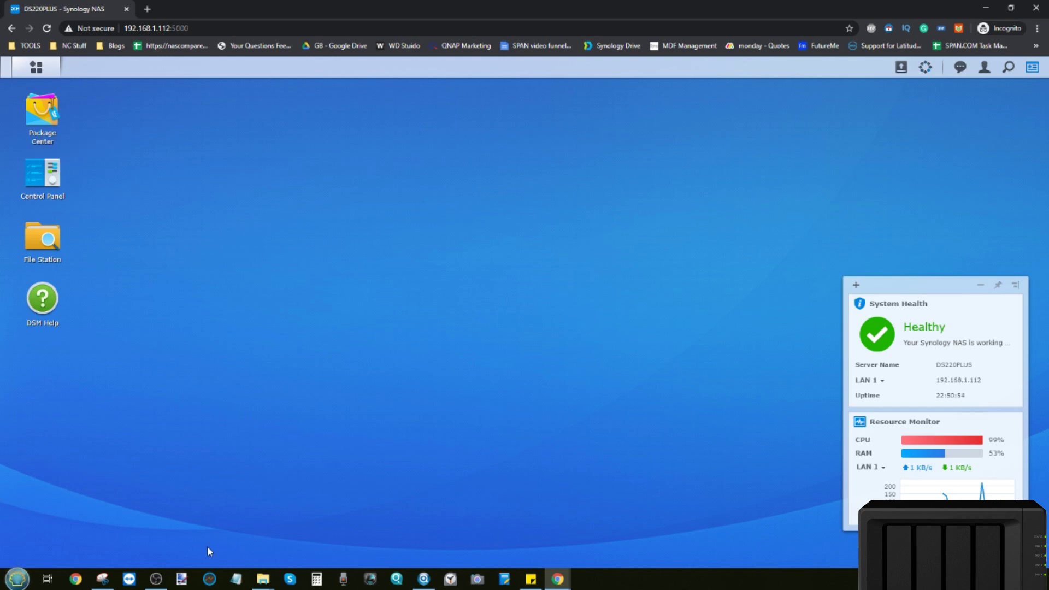
left_click(155, 579)
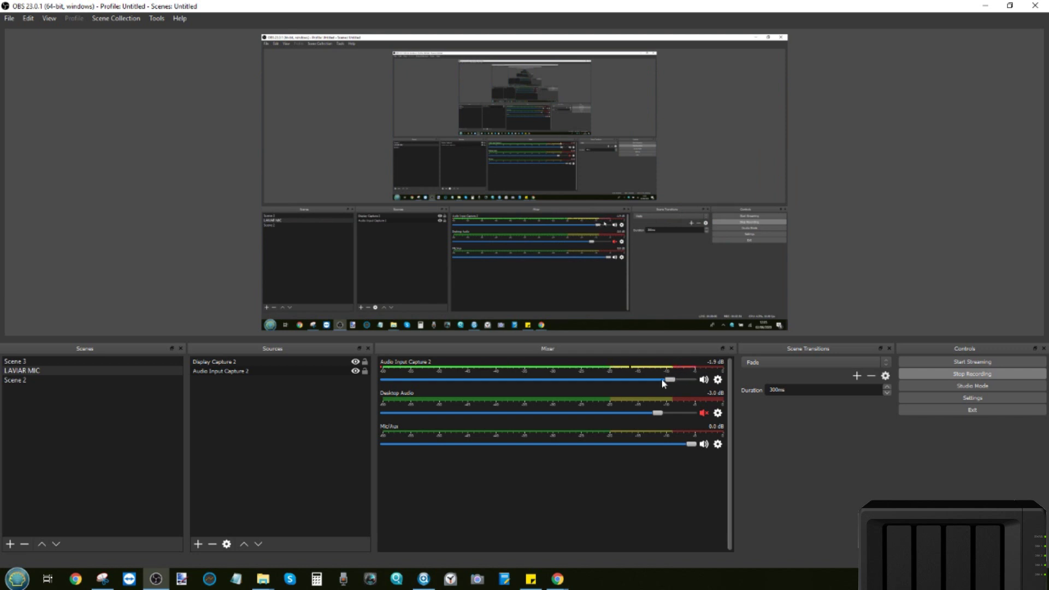
left_click(987, 6)
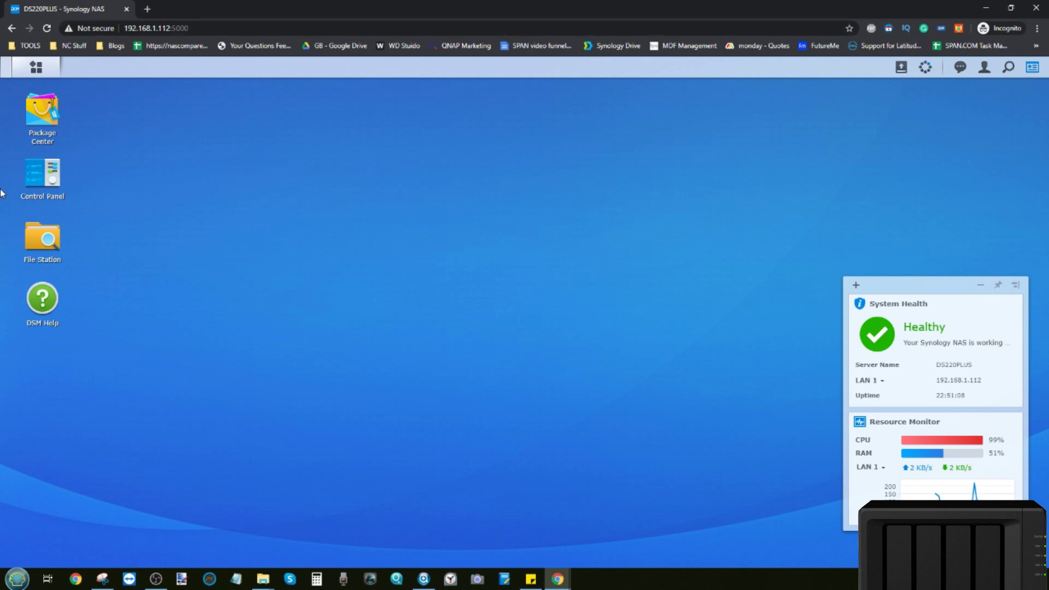
Open Package Center and scroll All Packages down toward Plex Media Server.
left_click(41, 121)
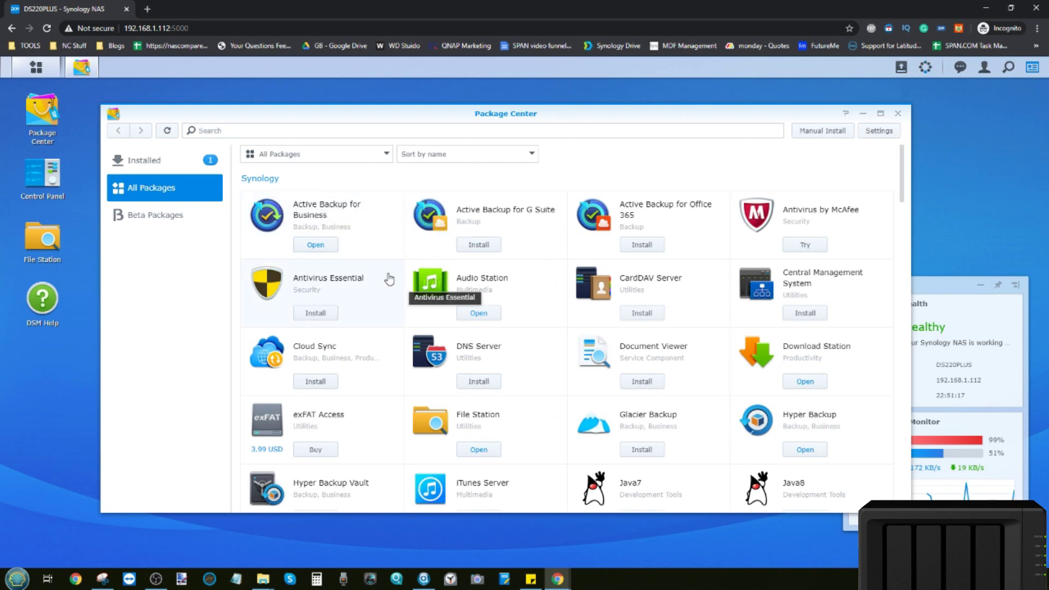
scroll(481, 251, "down", 10)
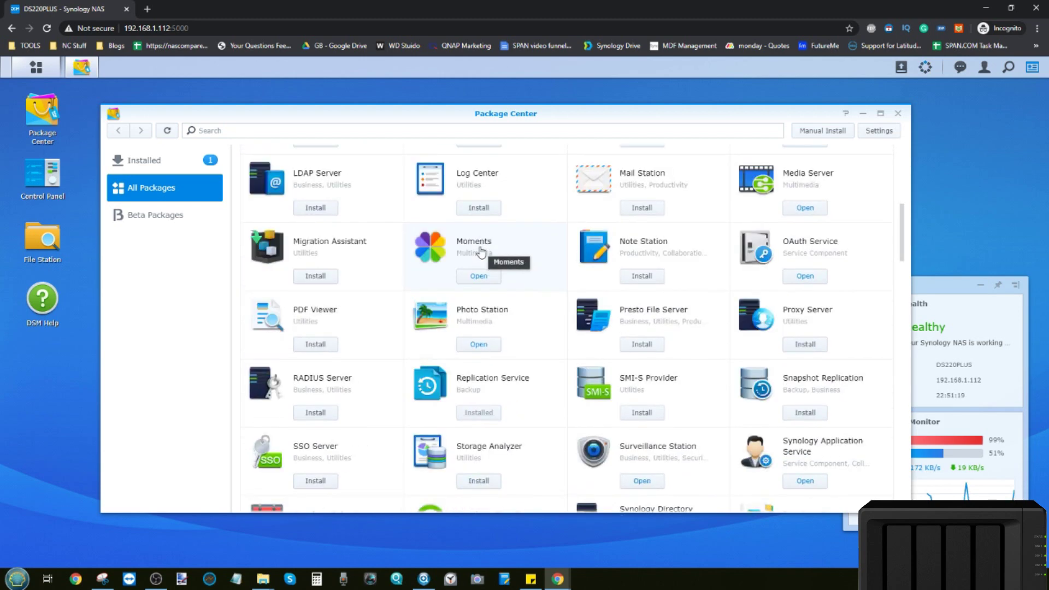
scroll(480, 251, "down", 15)
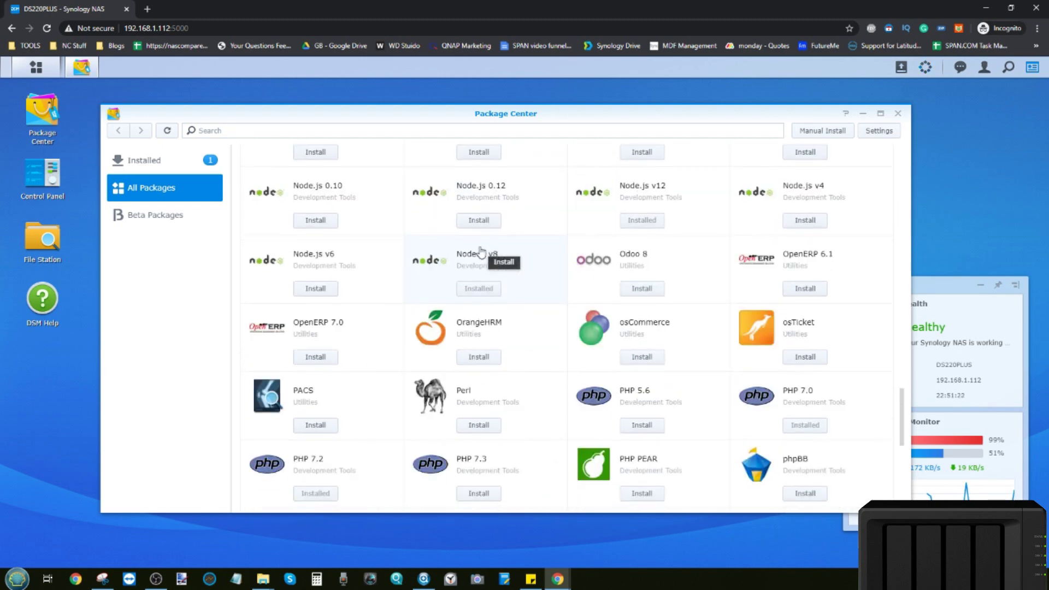
scroll(480, 251, "down", 3)
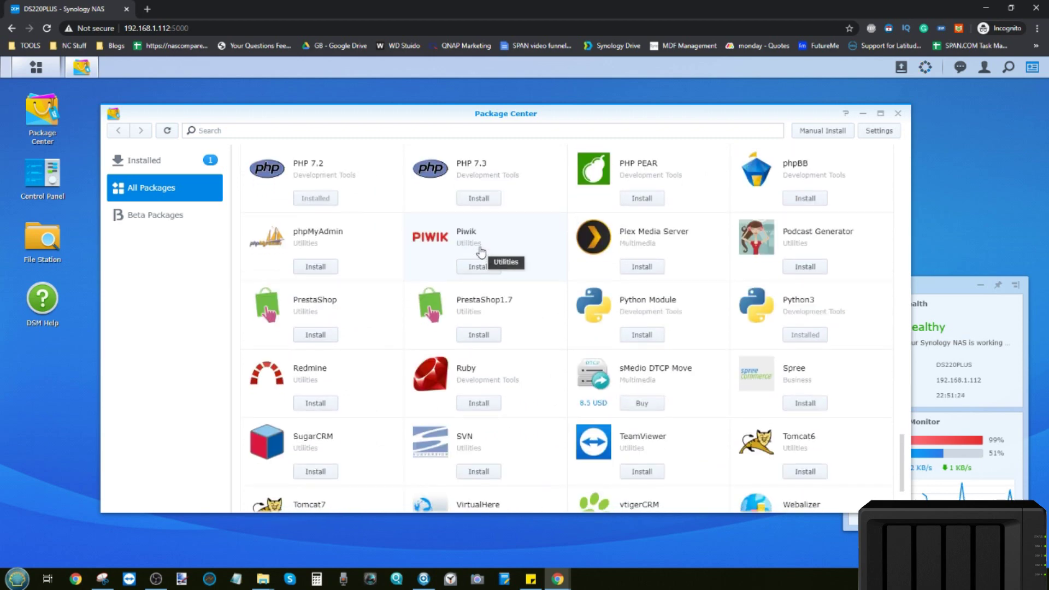
Install Plex Media Server from its package page, then view the Installed packages list.
left_click(620, 235)
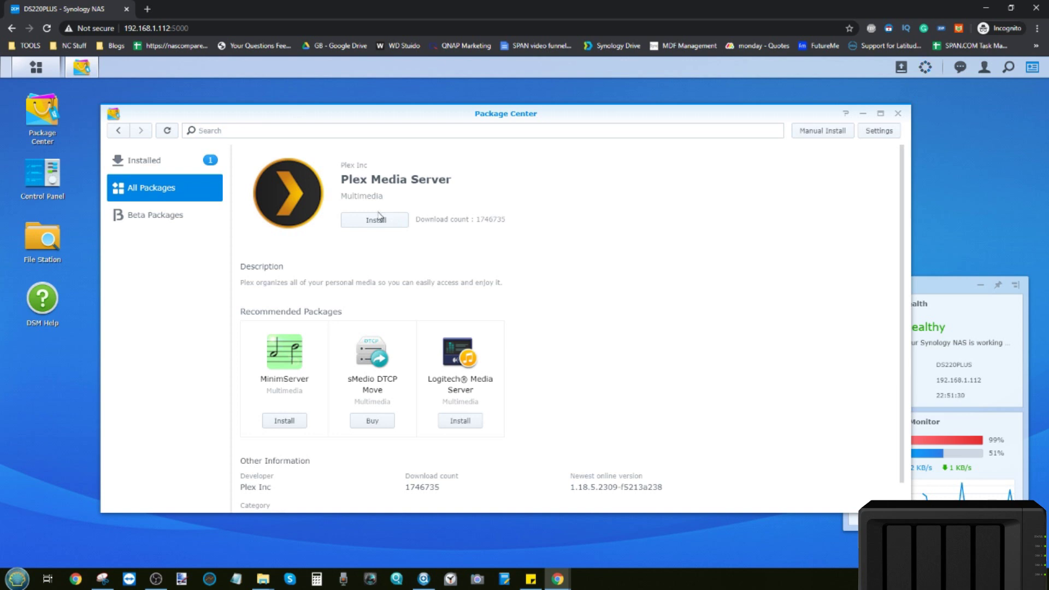
left_click(377, 223)
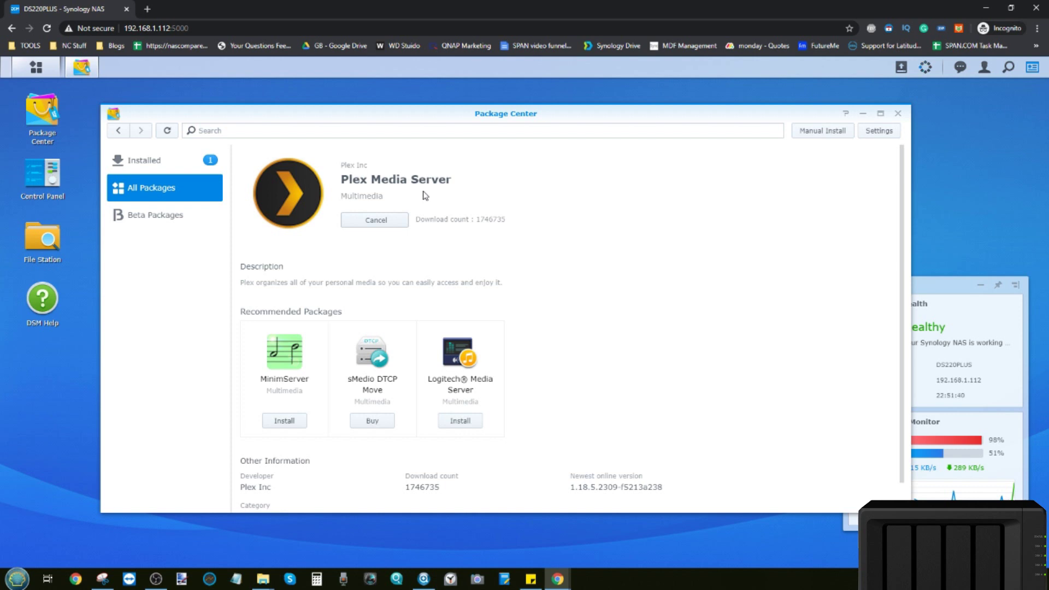
scroll(422, 312, "down", 1)
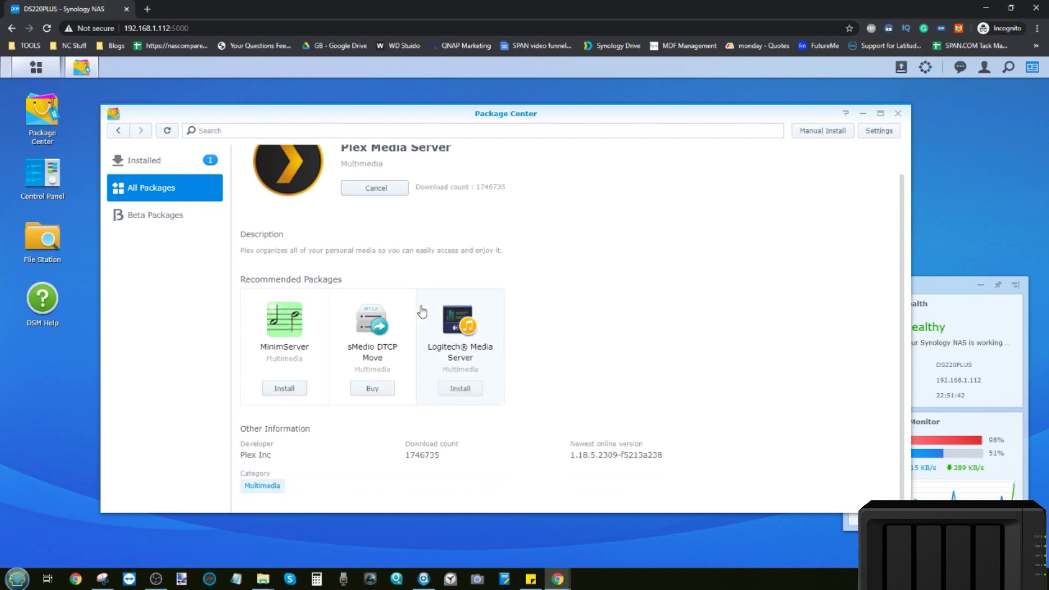
scroll(422, 311, "up", 1)
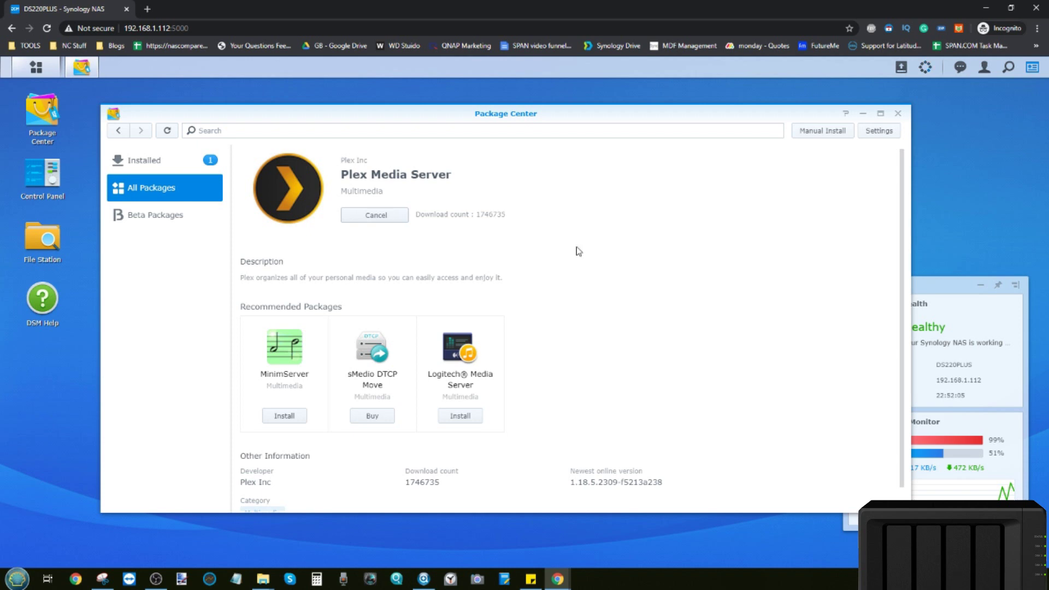
left_click(182, 172)
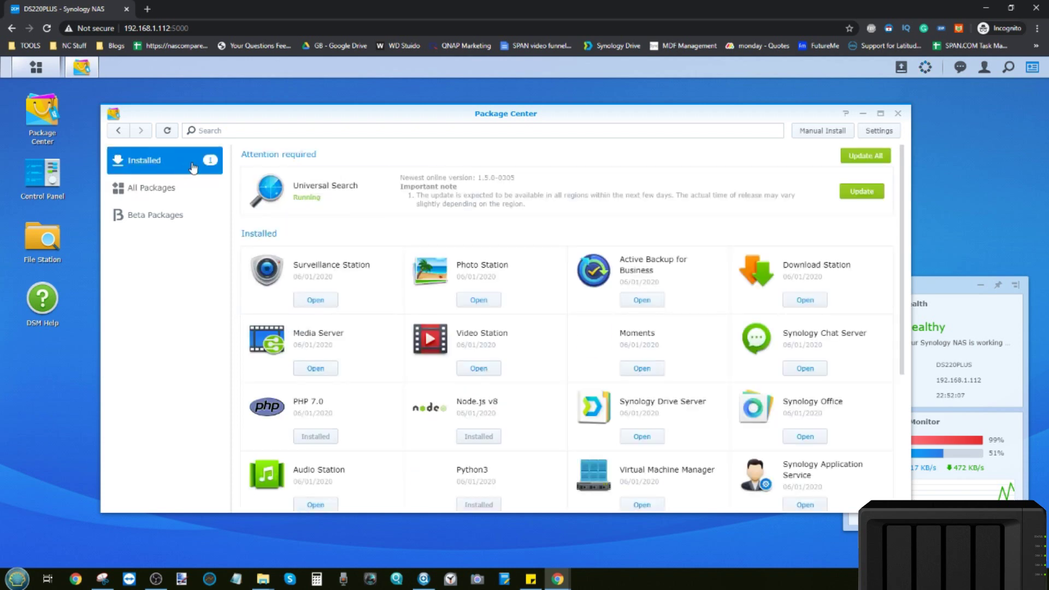
Return to the All Packages list in Package Center.
left_click(186, 195)
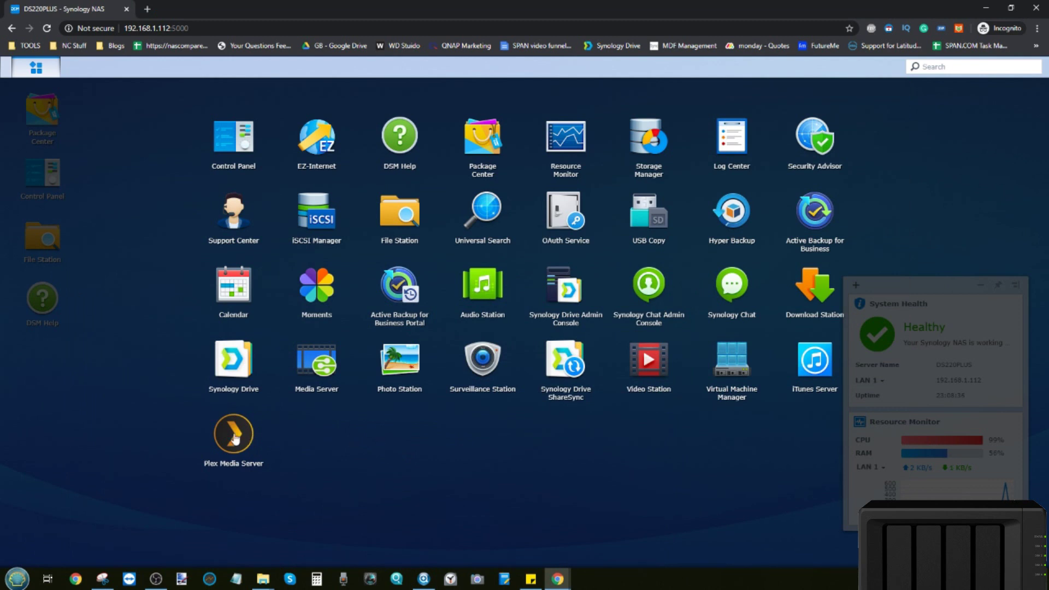
left_click(235, 439)
left_click(235, 434)
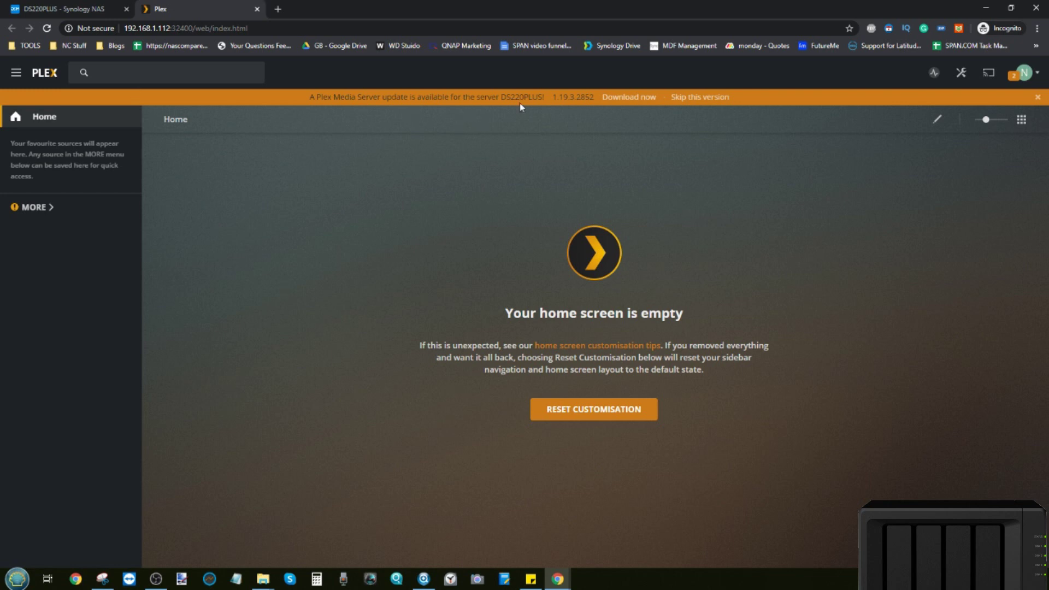
Highlight the Plex server update version 1.19.3.2852, then switch back to the DS220PLUS tab.
left_click_drag(555, 97, 595, 105)
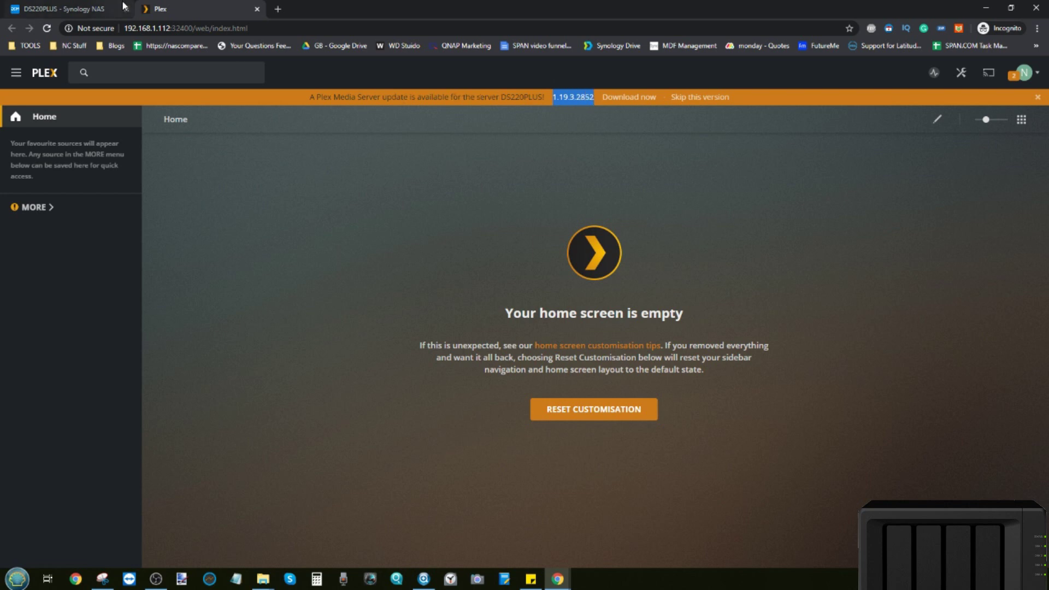
left_click(98, 8)
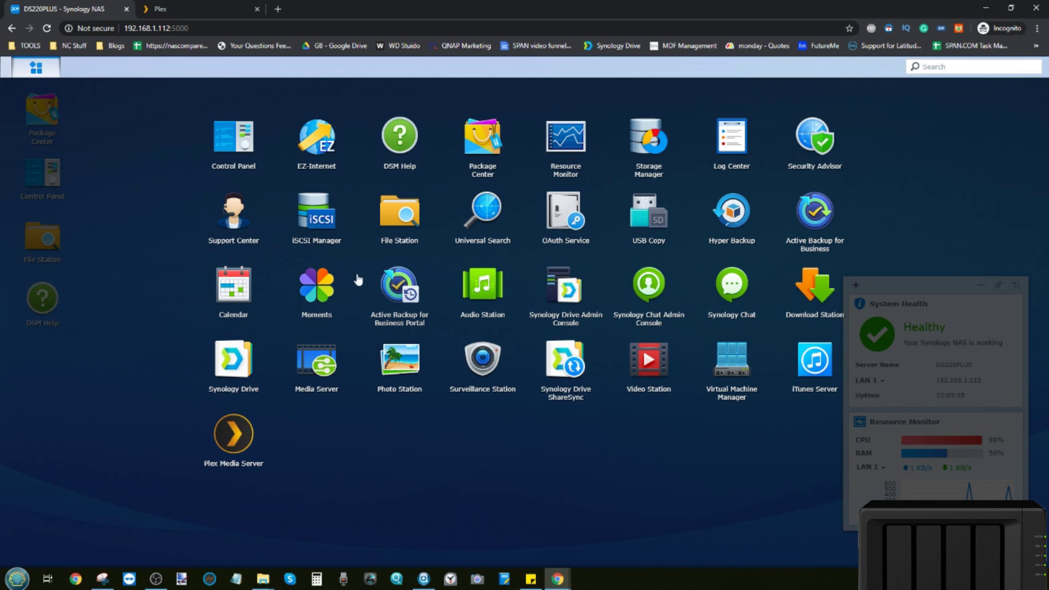
left_click(181, 8)
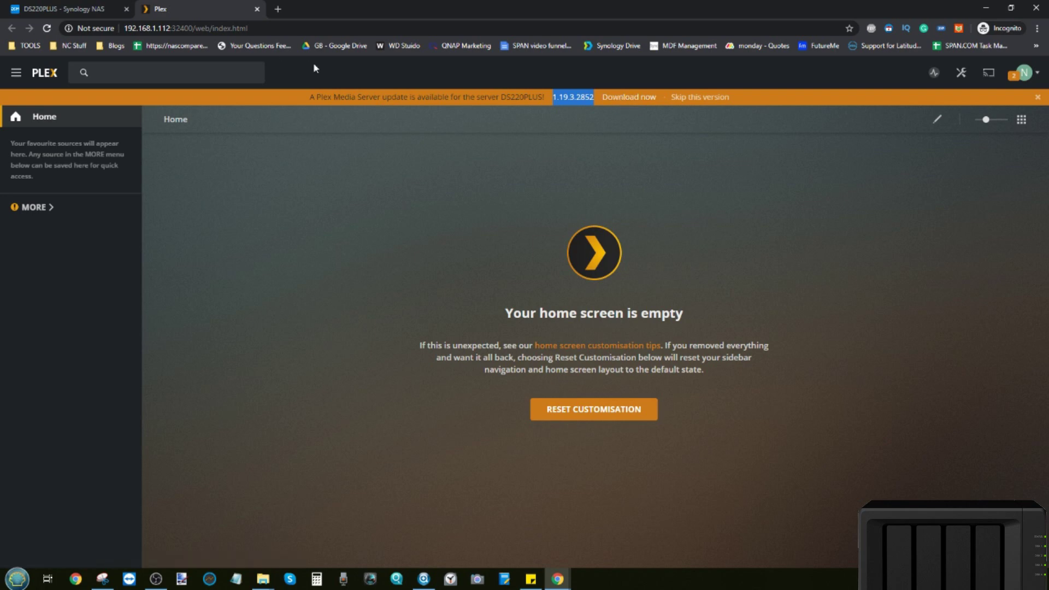
left_click(63, 6)
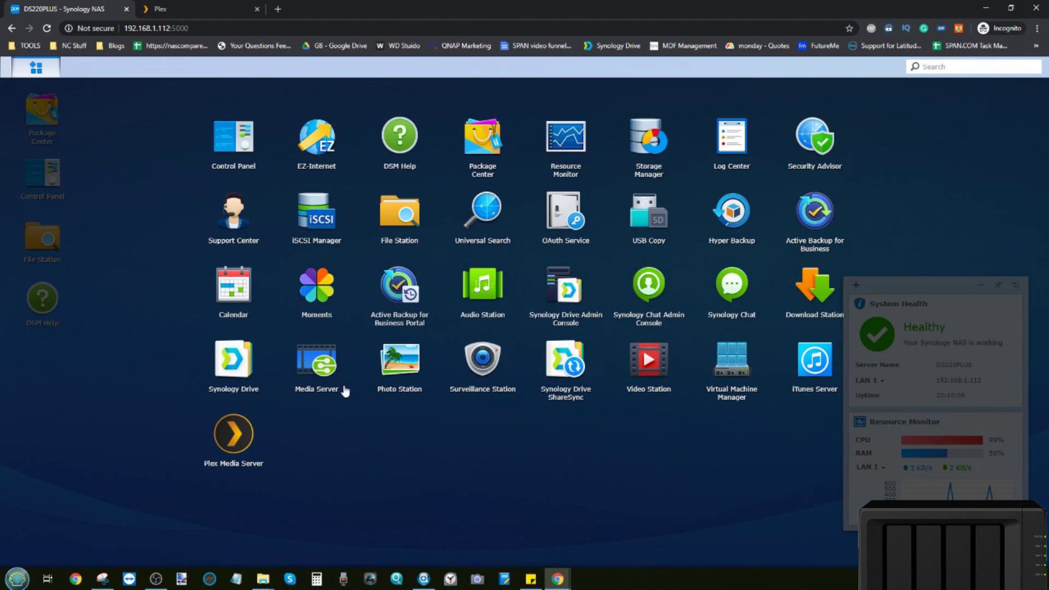
Start a Manual Install in Package Center and browse for the package file.
left_click(499, 131)
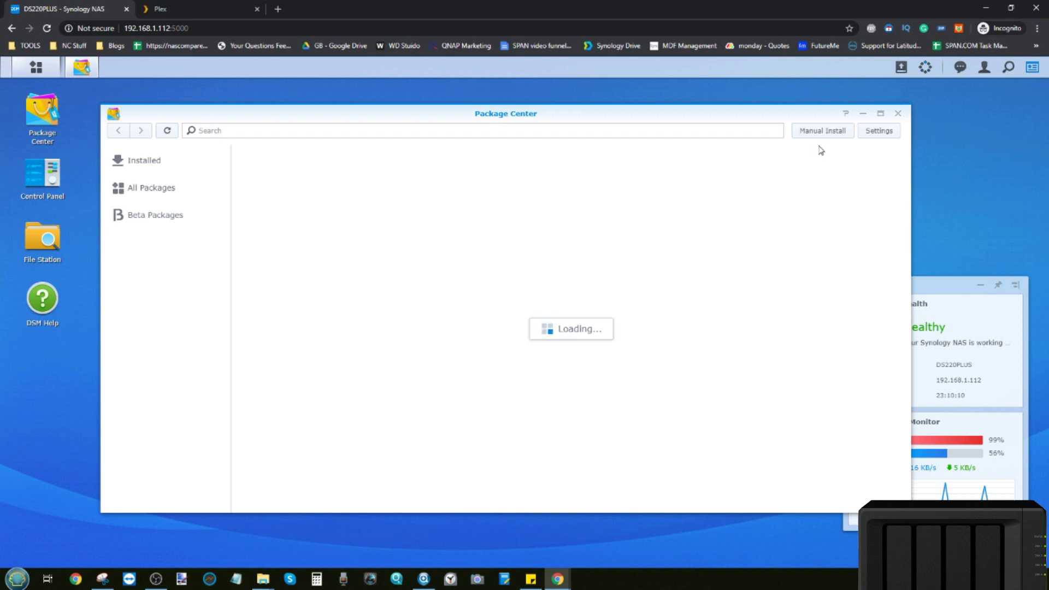
left_click(825, 137)
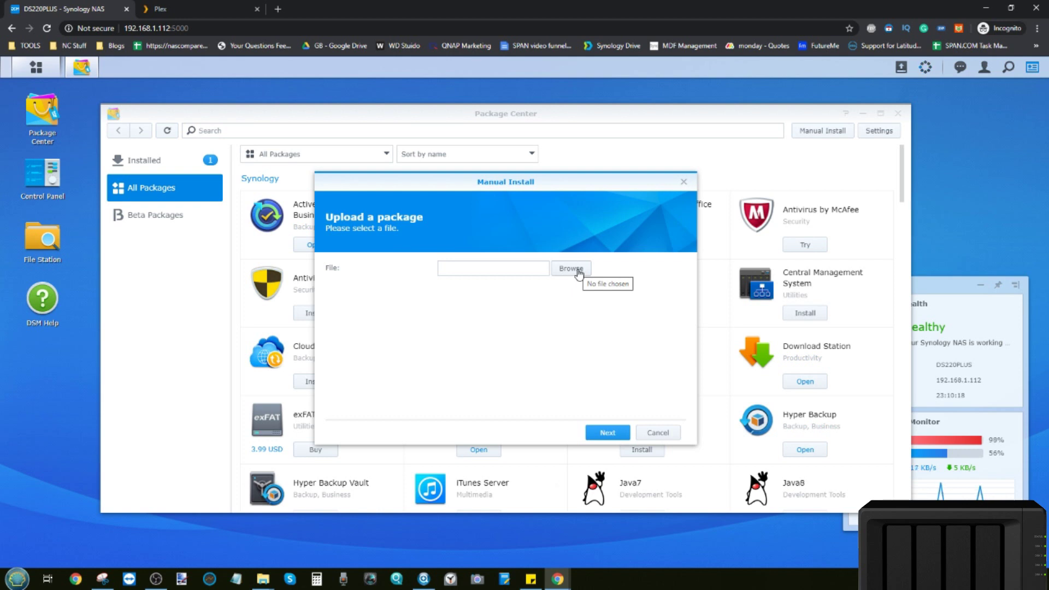
left_click(570, 269)
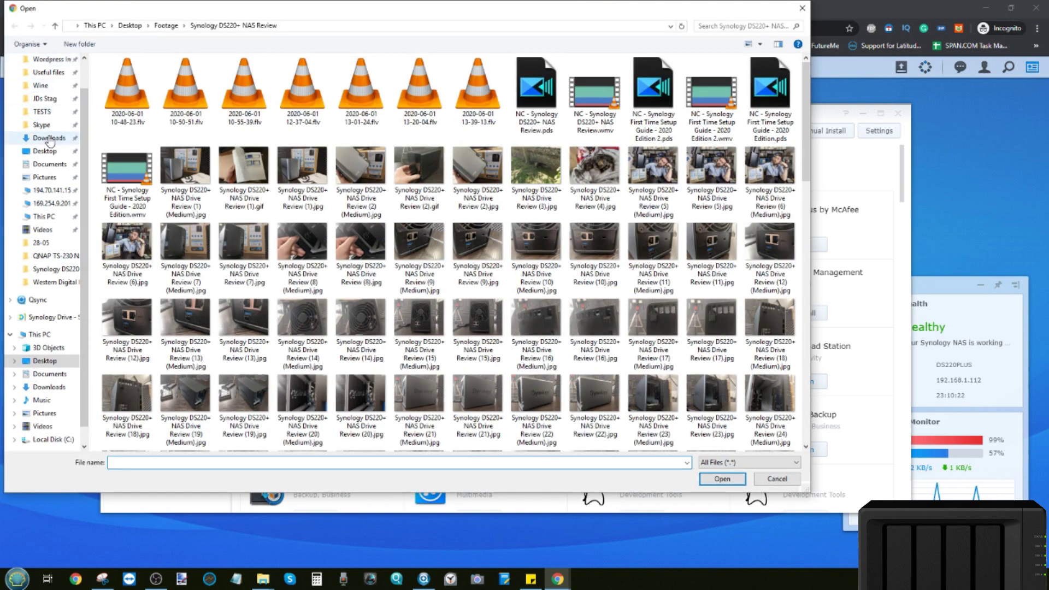
Upload the PlexMediaServer-1.19.3.2852 package from Downloads to Manual Install.
left_click(49, 138)
double_click(130, 100)
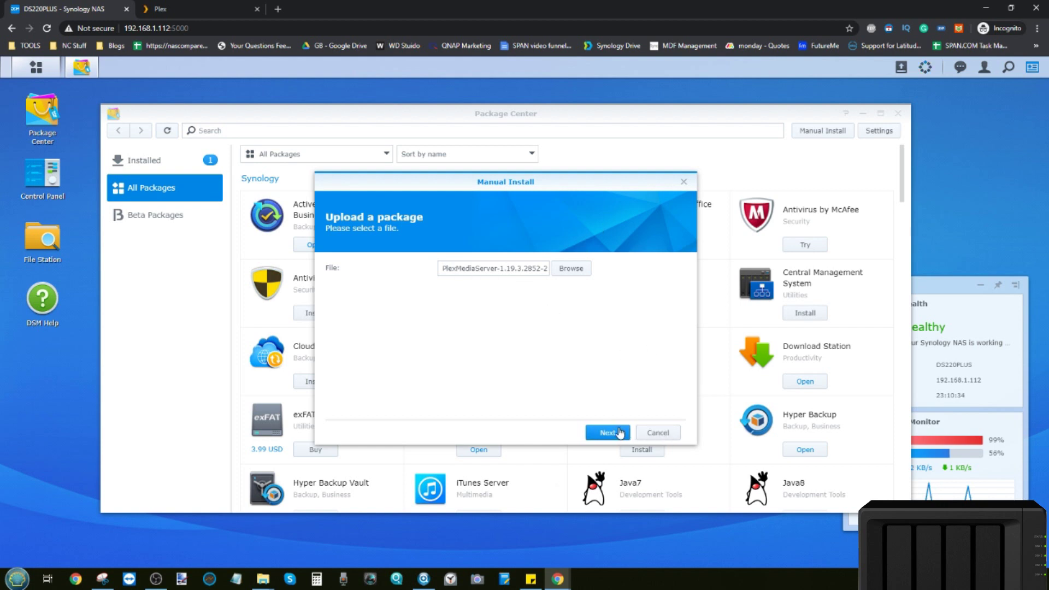
left_click(607, 432)
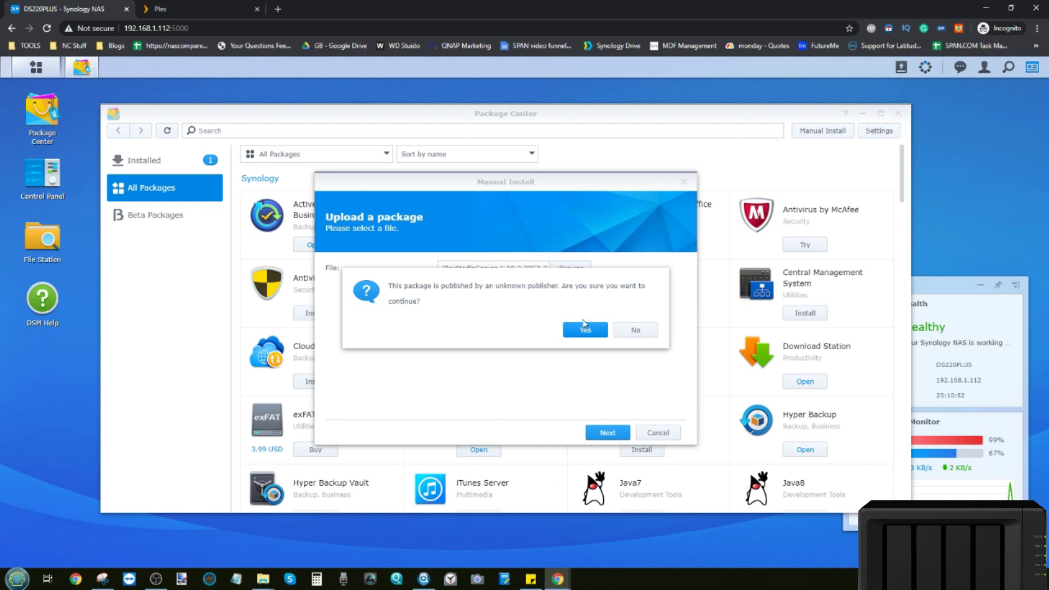
Accept the unknown-publisher package, apply the Plex update, check thumbnail progress, and close the old Plex tab.
left_click(582, 333)
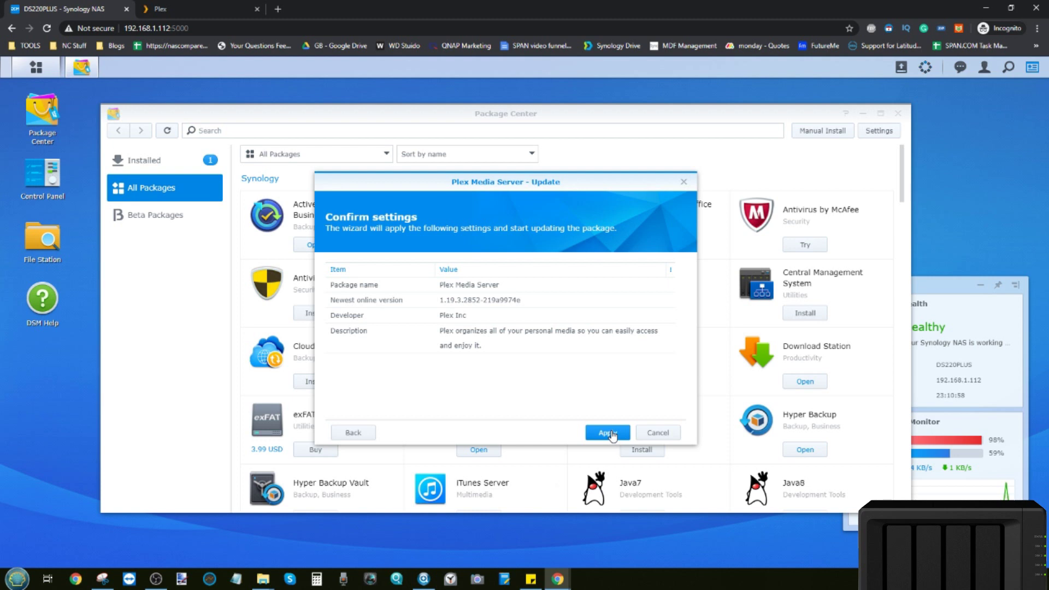
left_click(610, 433)
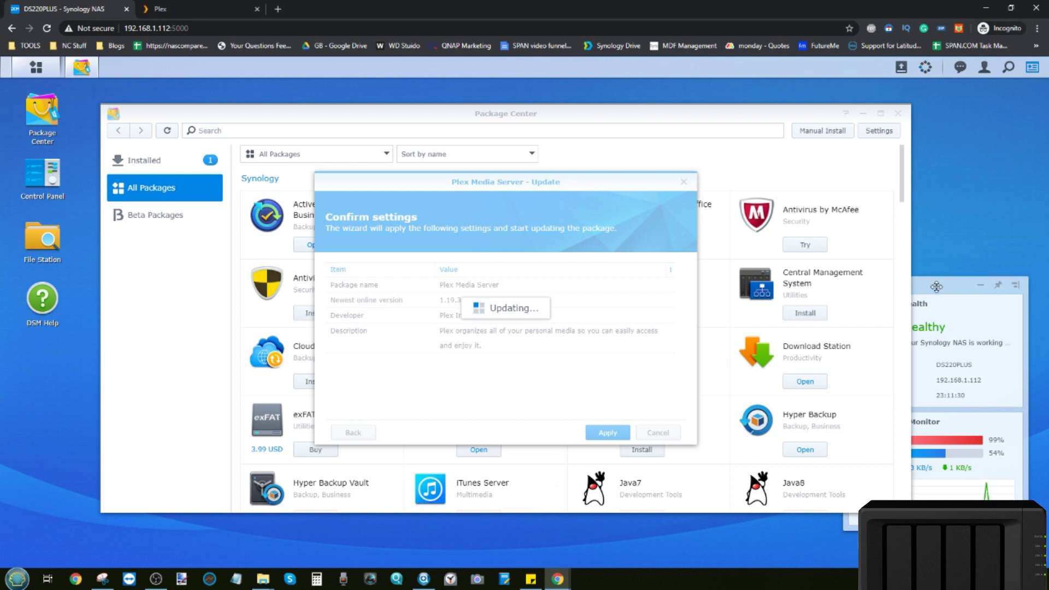
left_click(936, 286)
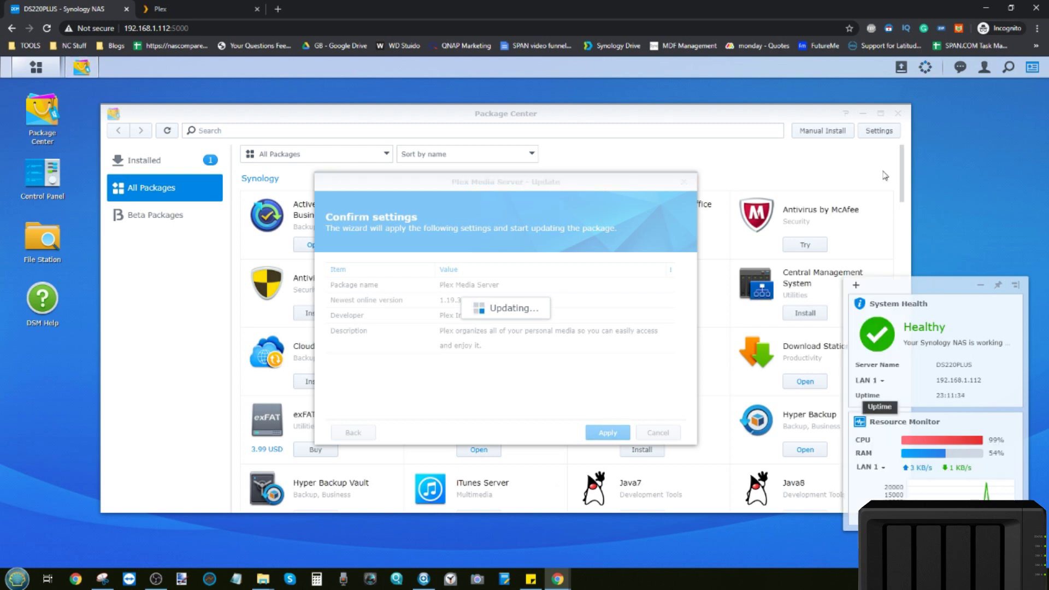
left_click(925, 69)
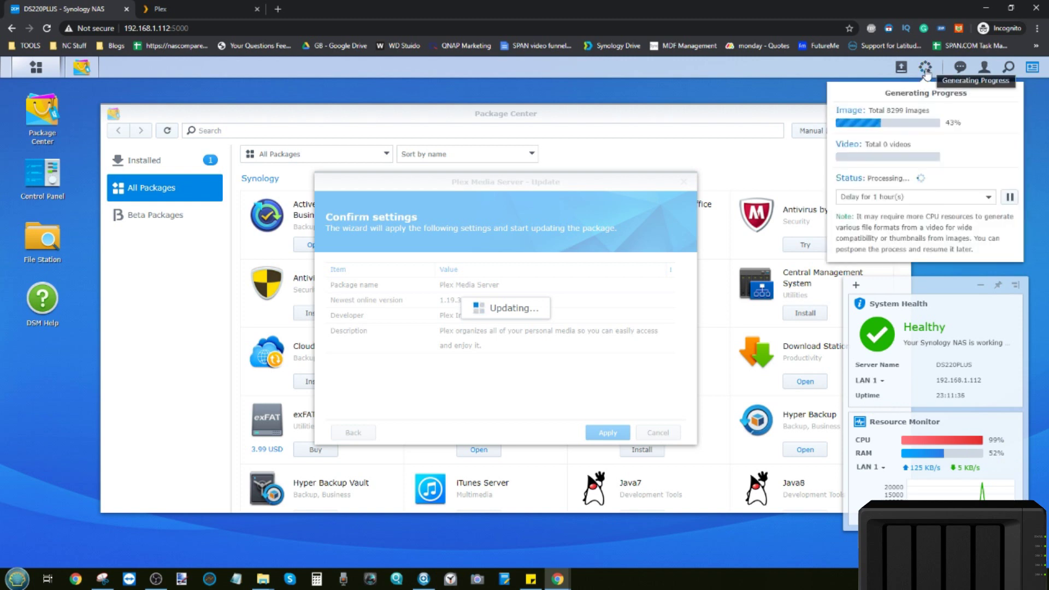
left_click(926, 69)
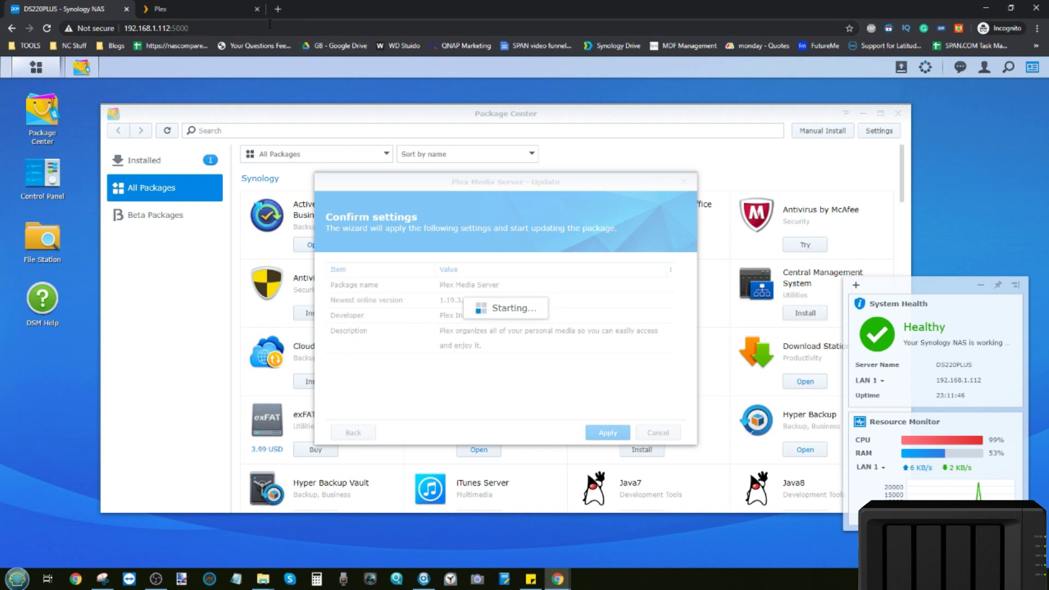
left_click(257, 8)
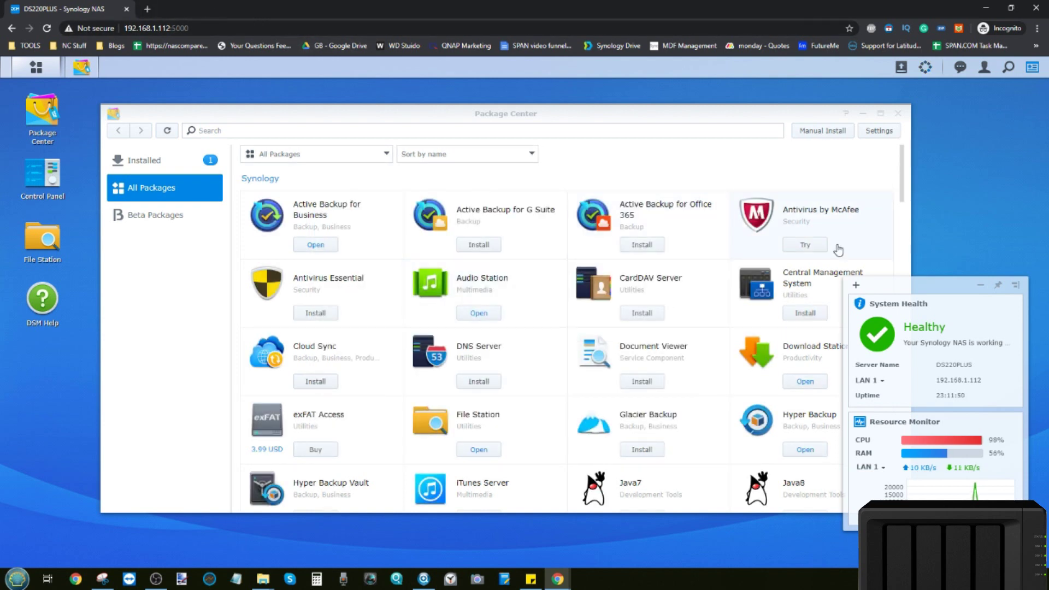
Find Plex Media Server in All Packages and launch Plex Web from its package page.
left_click_drag(882, 286, 913, 284)
scroll(687, 309, "down", 2)
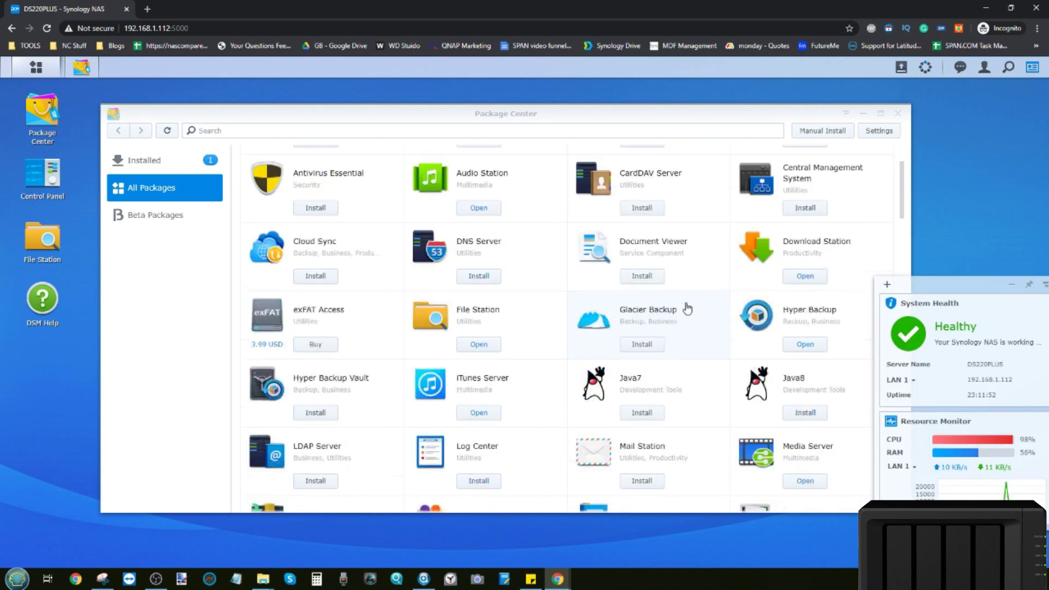
scroll(688, 309, "down", 20)
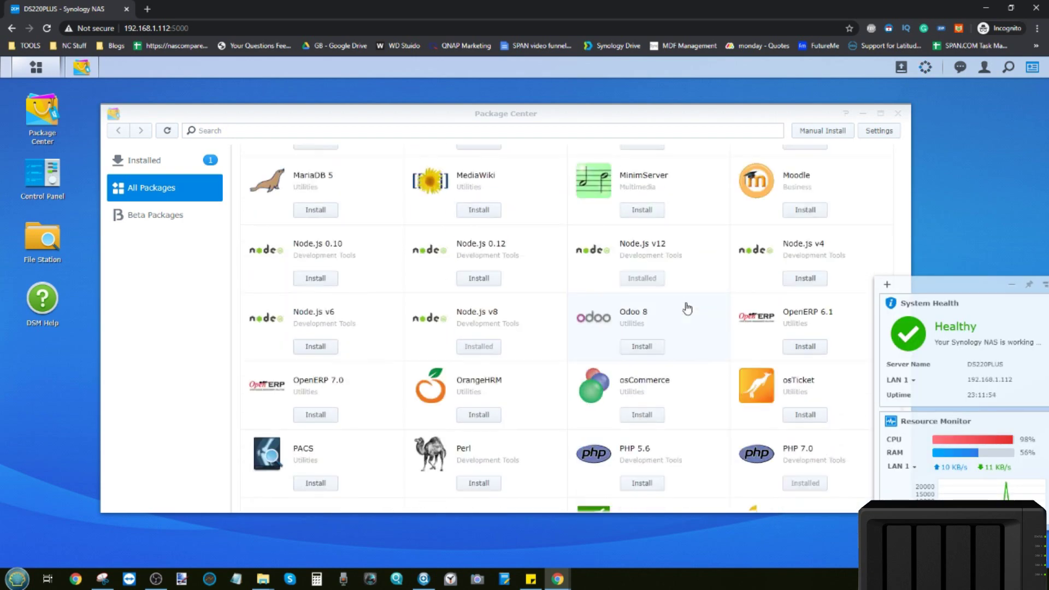
scroll(687, 309, "down", 6)
left_click(595, 202)
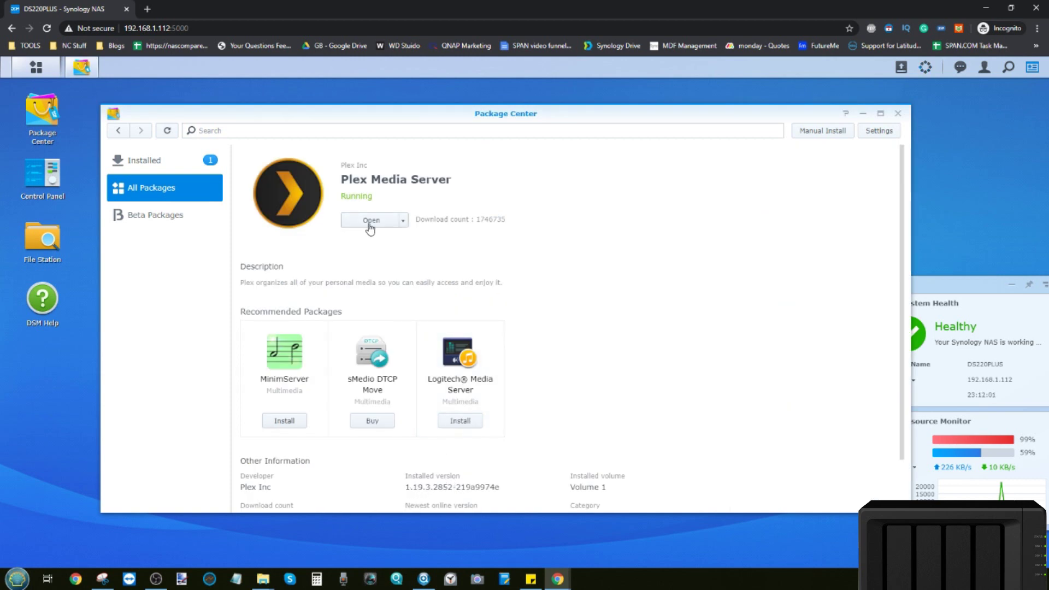
left_click(370, 224)
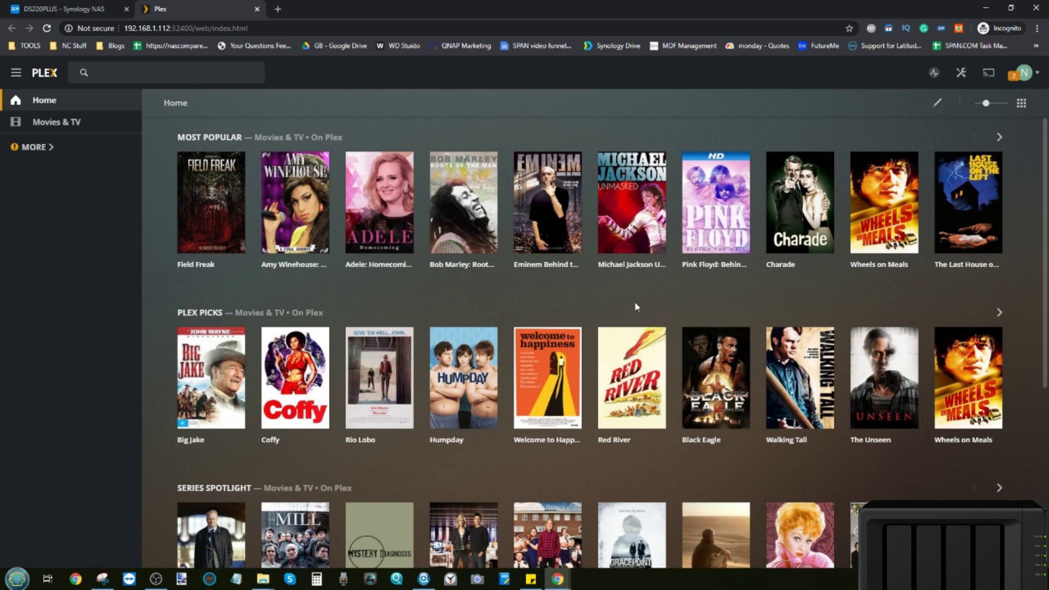
Once Plex Web loads, open the account dropdown from the top-right avatar.
mouse_move(324, 239)
left_click(1038, 77)
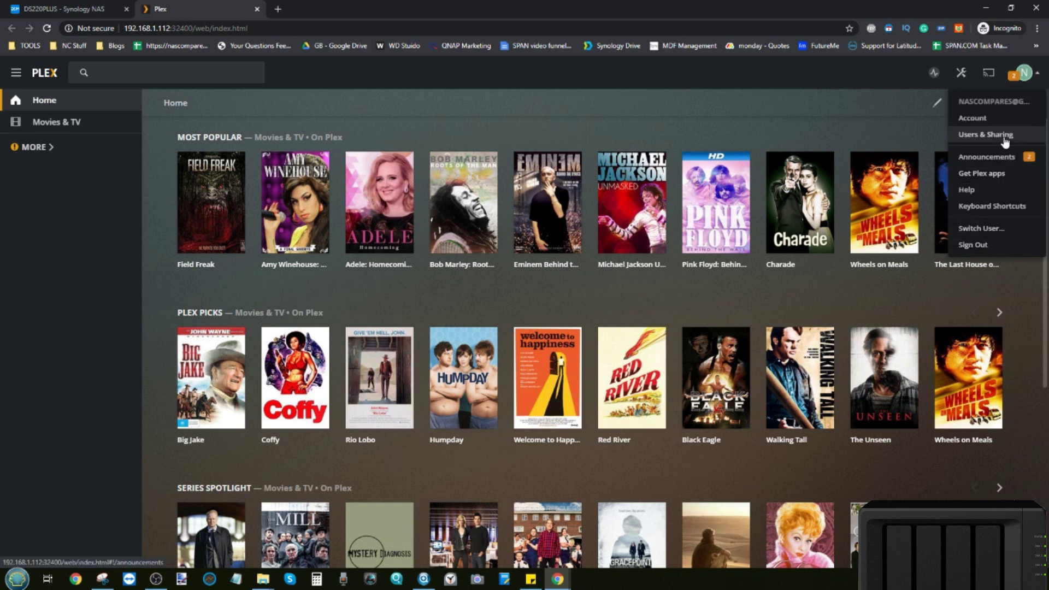
From Account settings go to Manage > Libraries and begin adding a library.
left_click(972, 118)
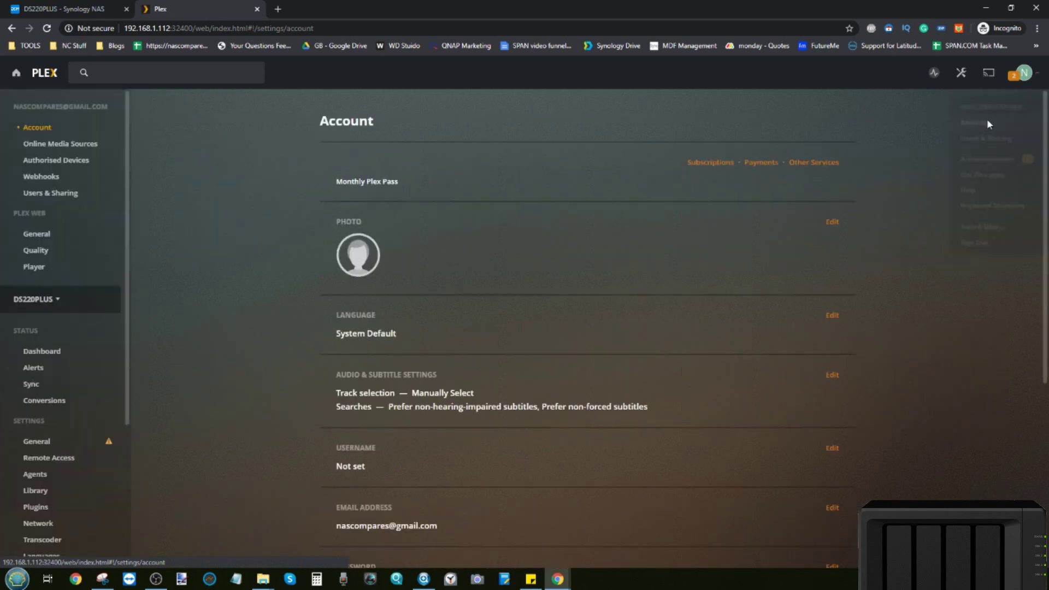
scroll(59, 243, "down", 4)
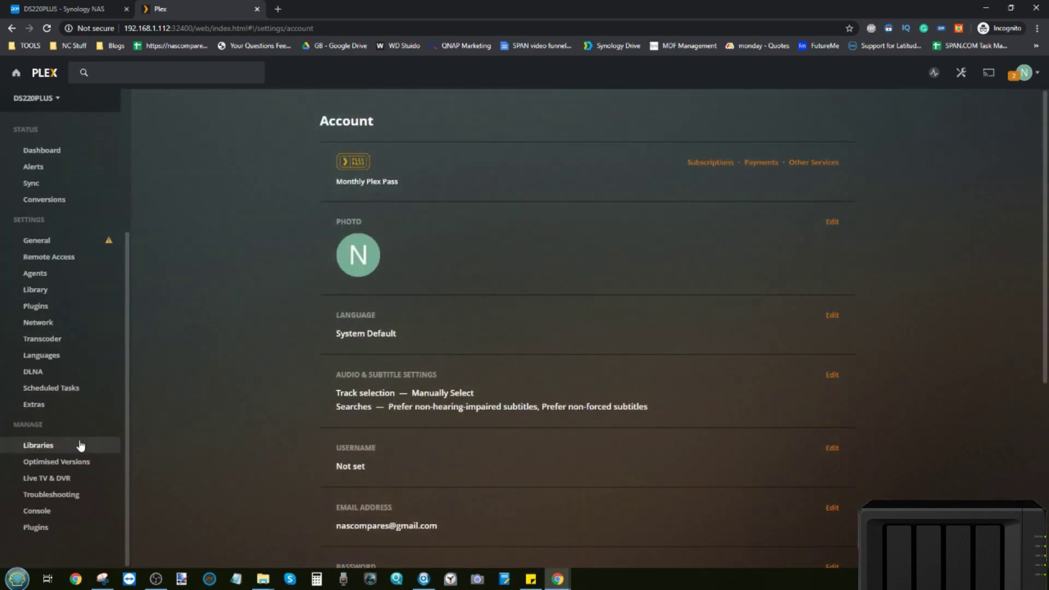
left_click(62, 447)
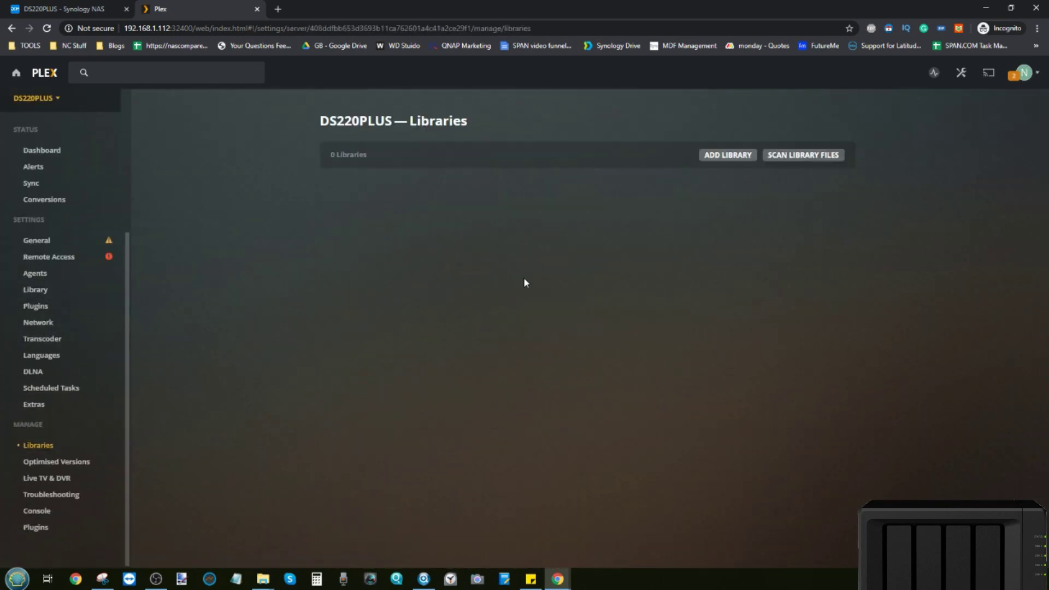
left_click(723, 156)
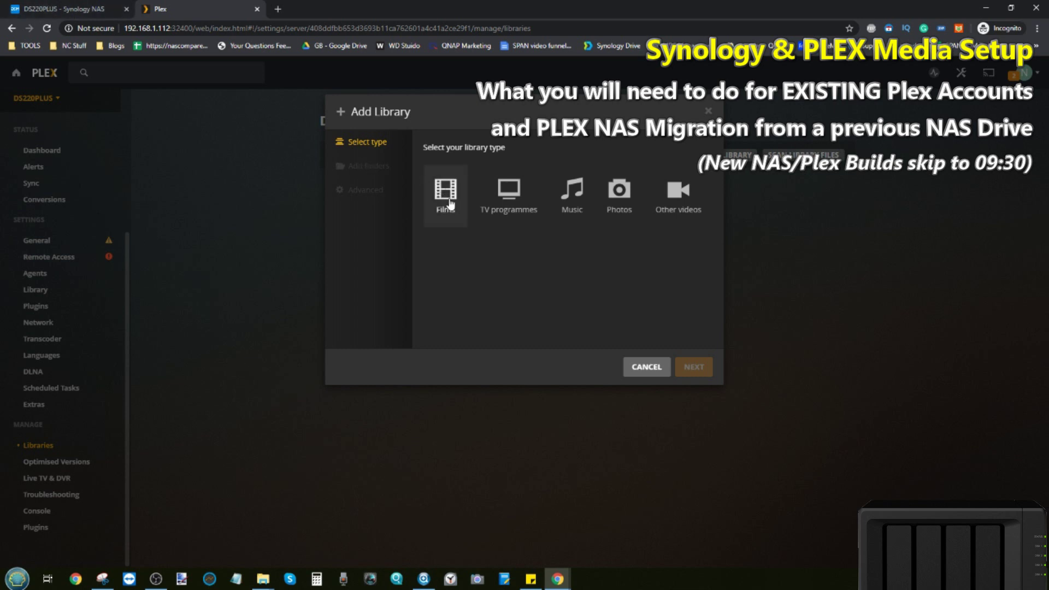
Choose Music as the type, add /volume1/music as its folder, and create the library.
left_click(568, 195)
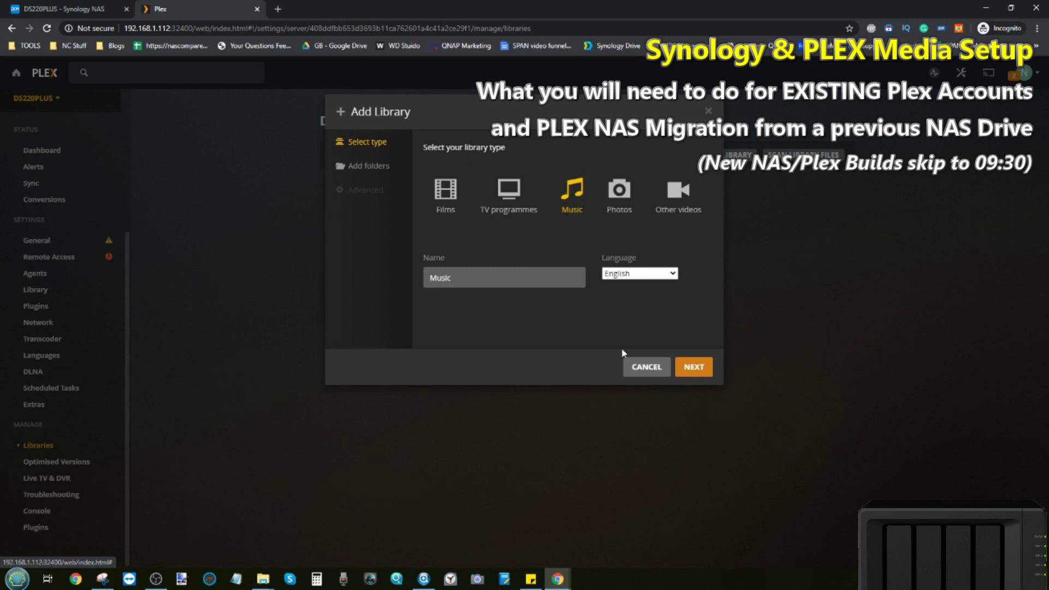
left_click(693, 367)
left_click(578, 183)
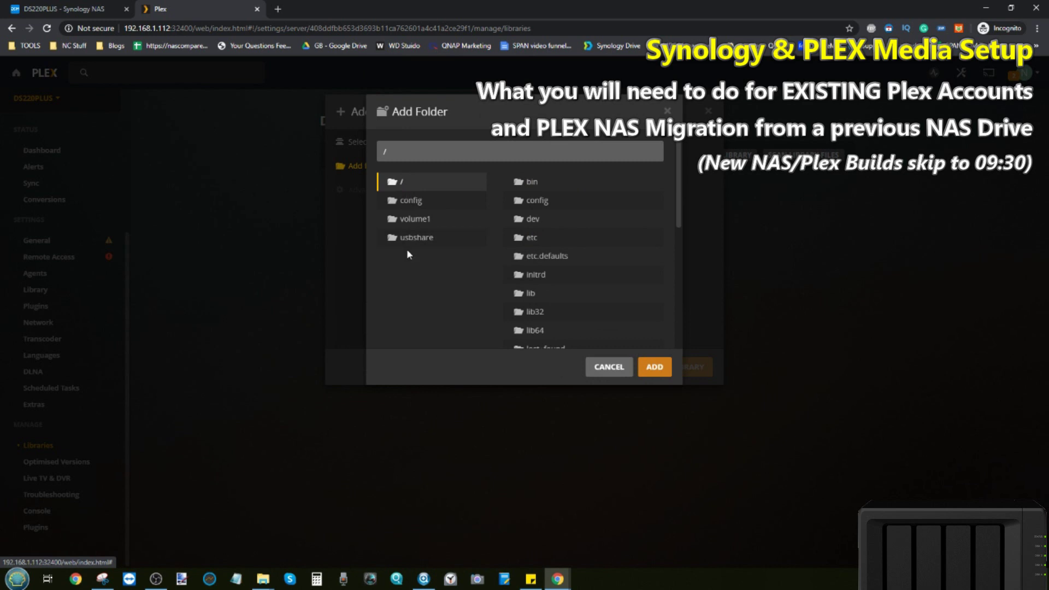
left_click(411, 220)
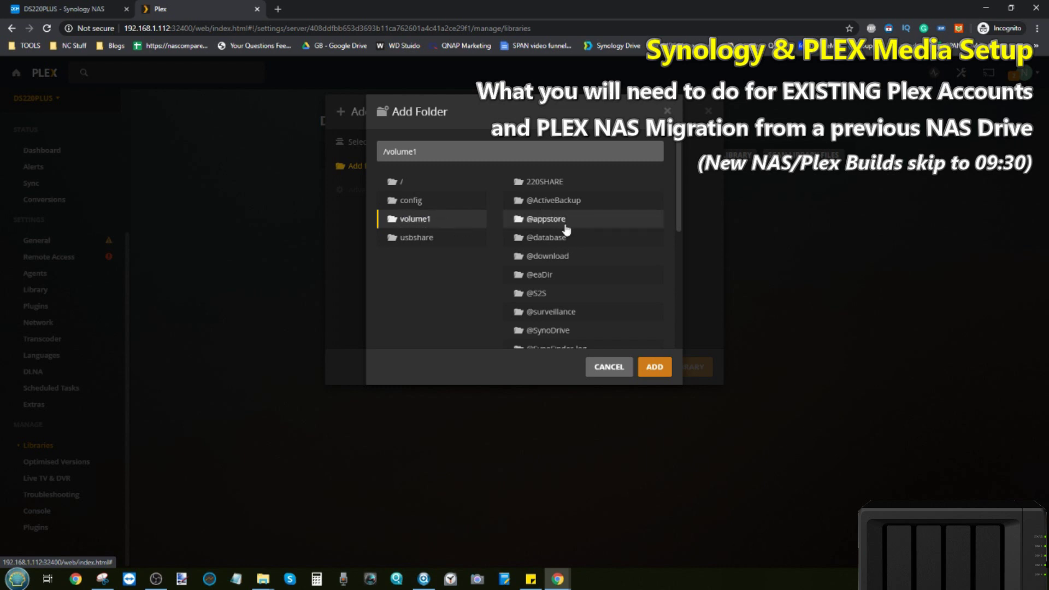
scroll(567, 230, "down", 4)
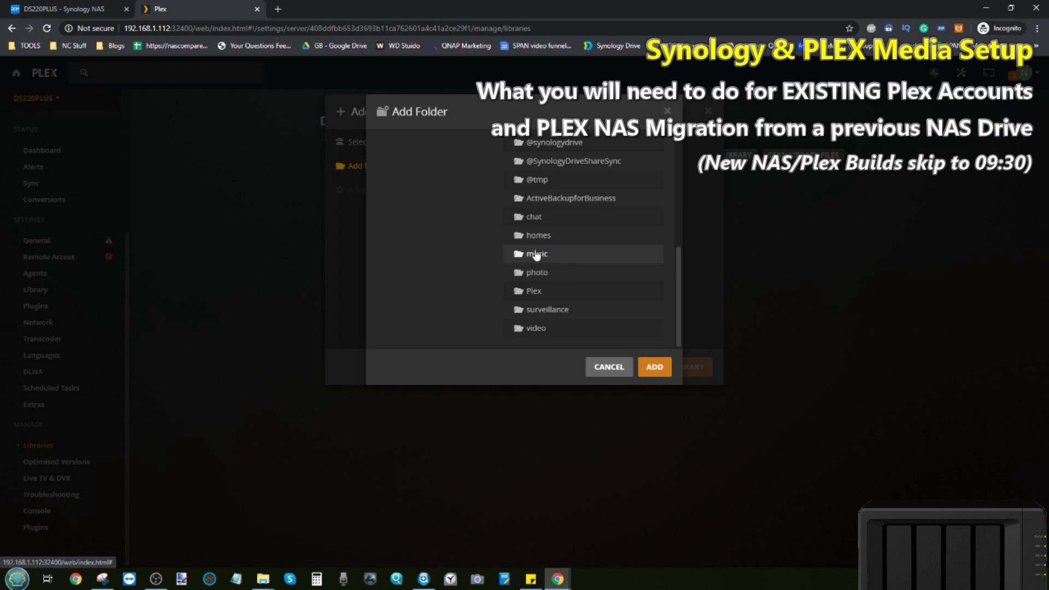
left_click(538, 255)
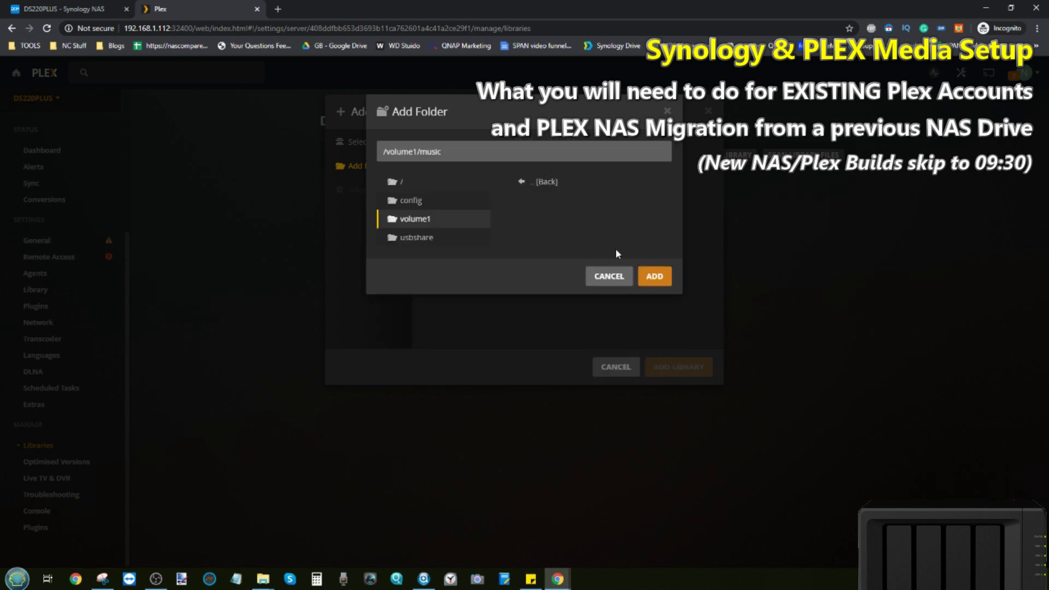
left_click(648, 277)
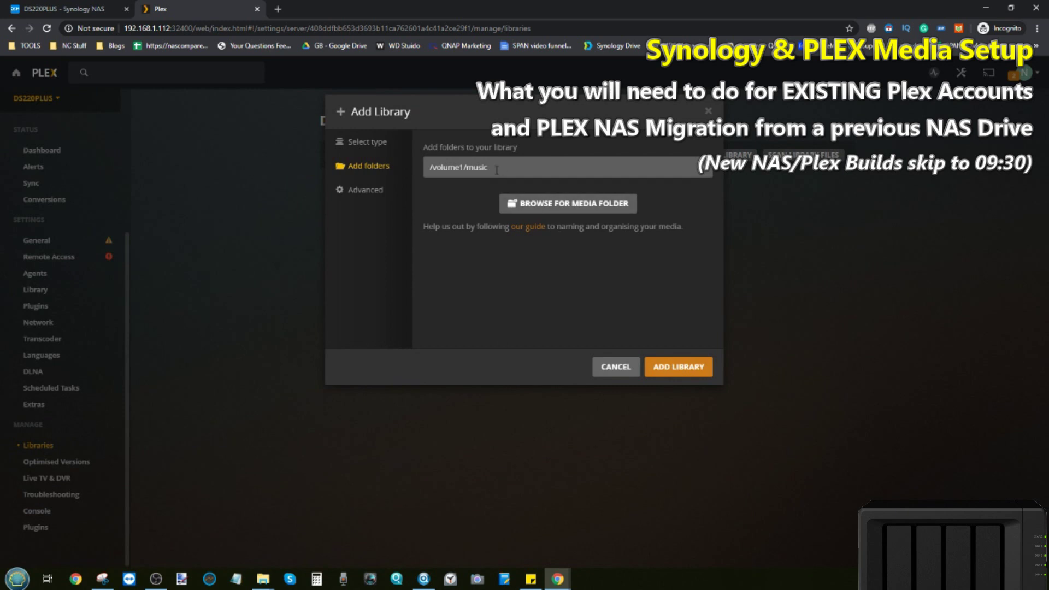
left_click(669, 367)
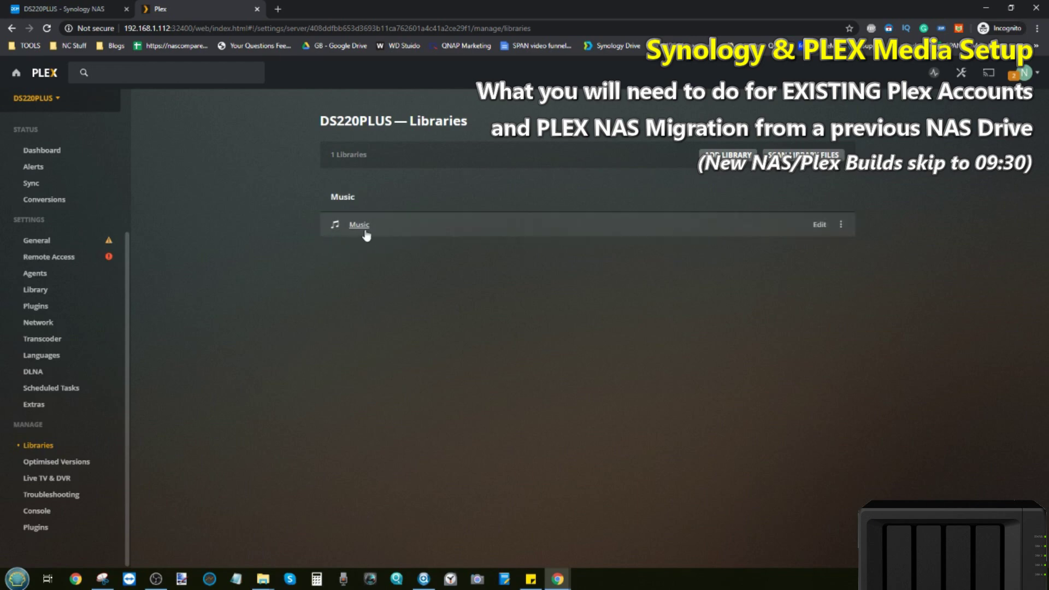
left_click(727, 155)
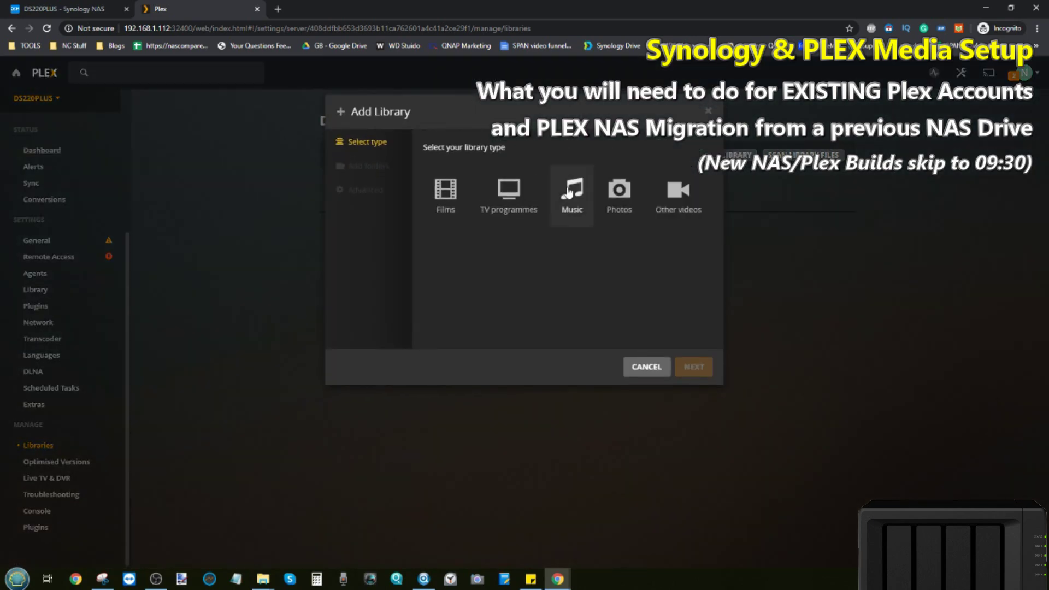
Create a Photos library using /volume1/photo, then pick Films for the next library.
left_click(626, 189)
key("Return")
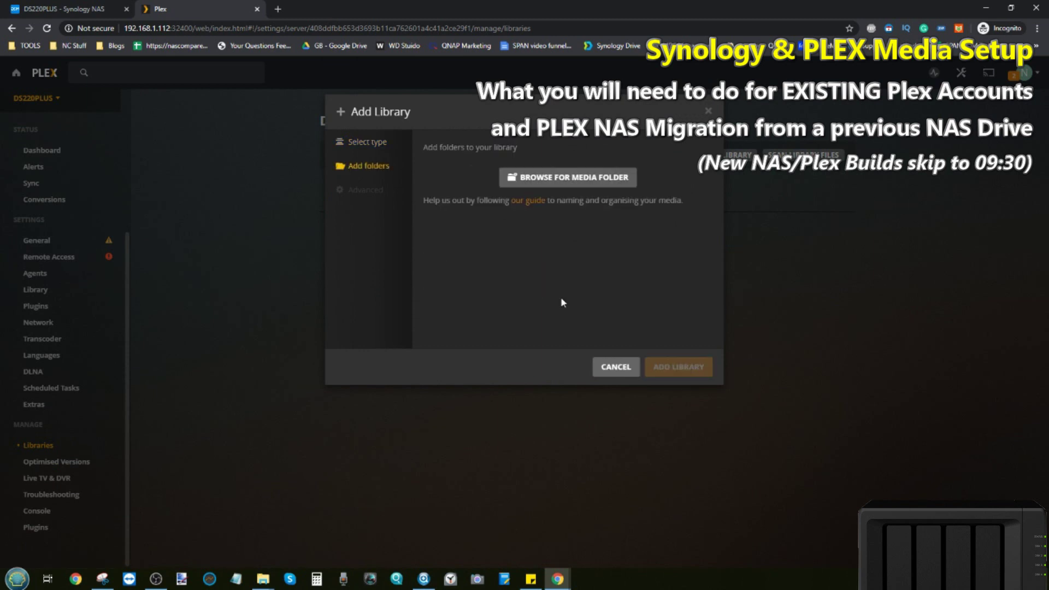
left_click(541, 179)
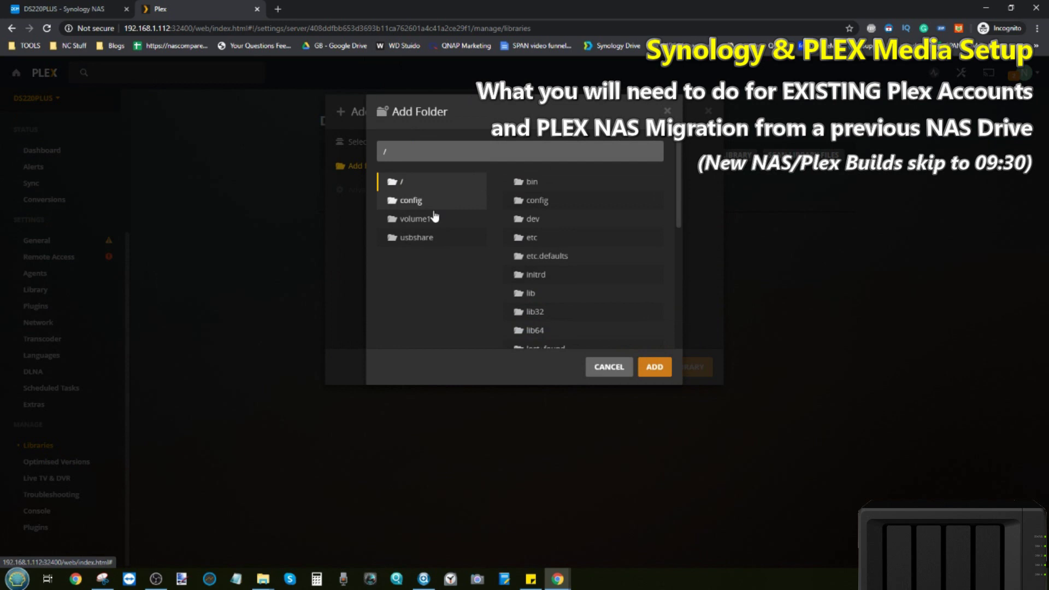
left_click(415, 220)
scroll(571, 290, "down", 5)
left_click(546, 272)
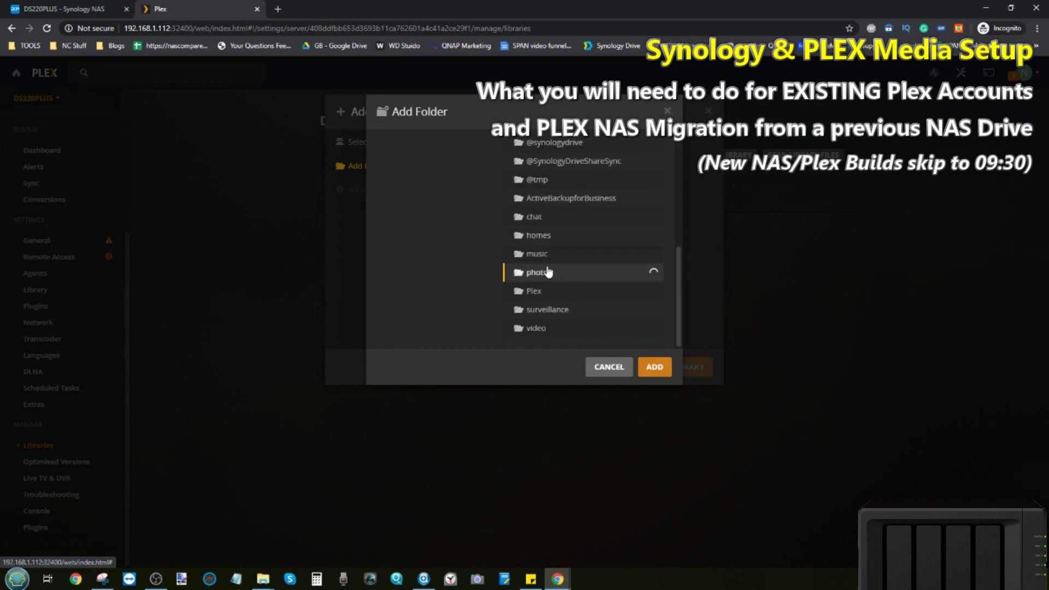
left_click(655, 331)
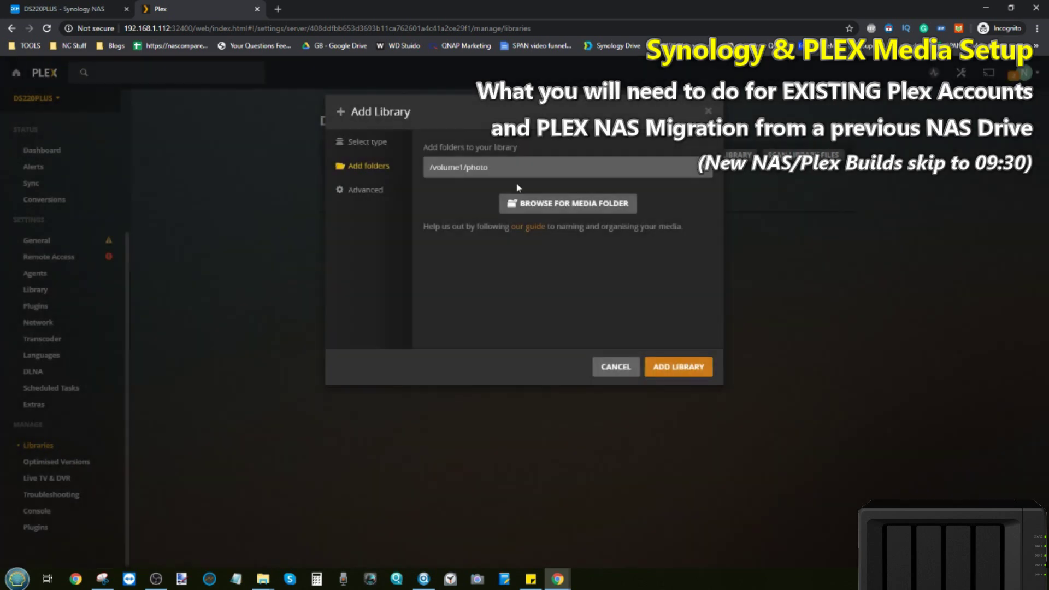
left_click(655, 366)
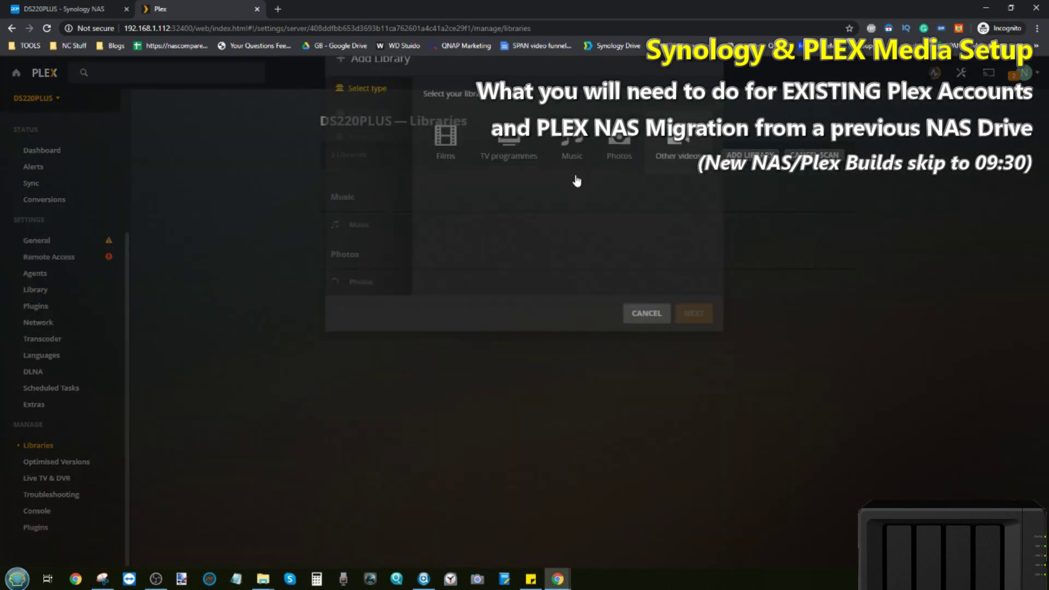
left_click(446, 192)
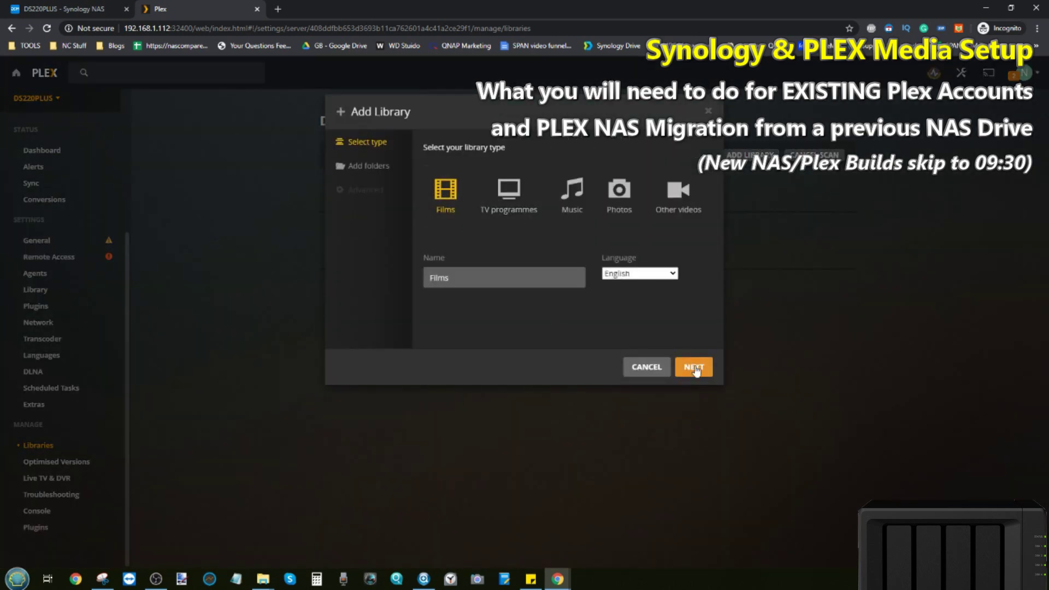
Add /volume1/video as the Films library folder and create the Films library.
left_click(694, 367)
left_click(558, 178)
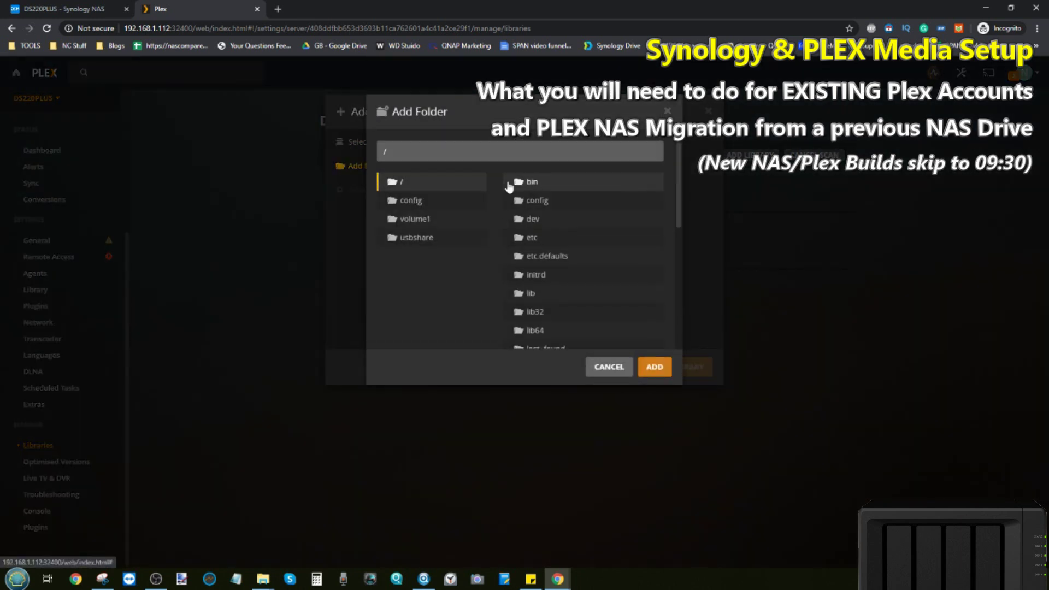
left_click(429, 222)
scroll(616, 204, "down", 5)
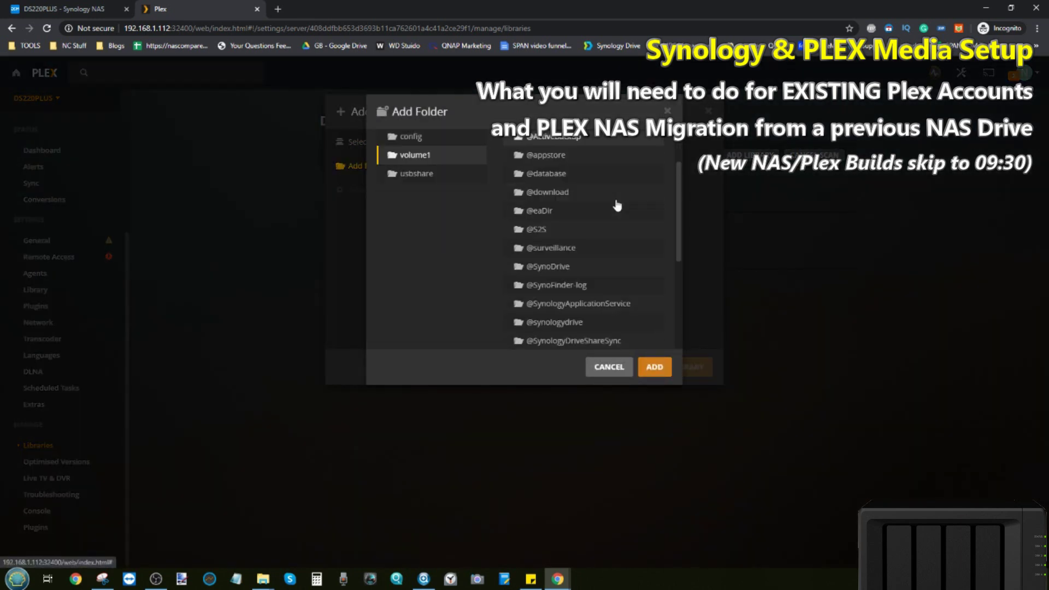
left_click(534, 330)
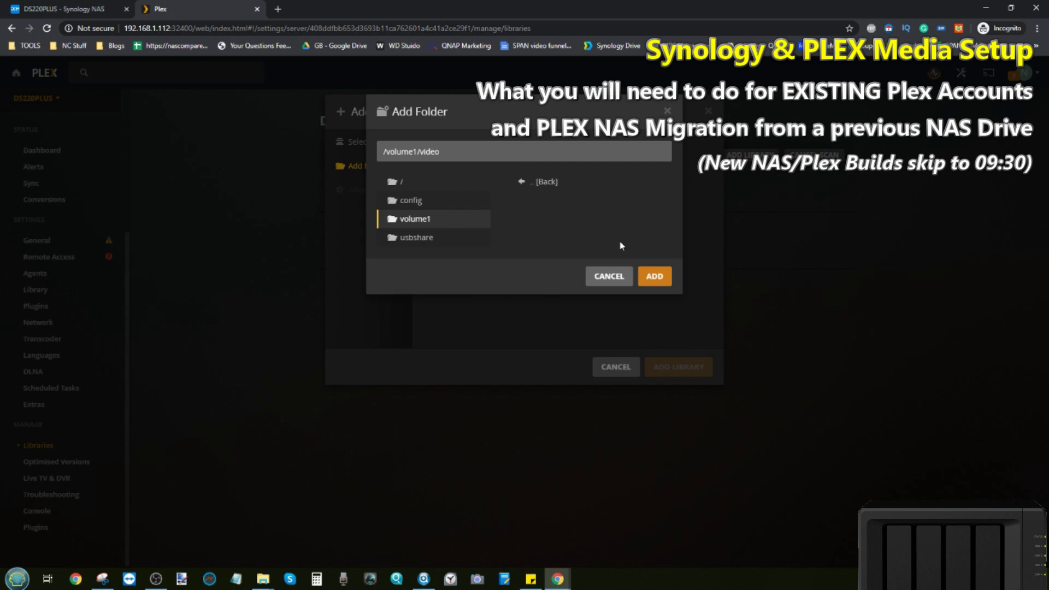
left_click(655, 276)
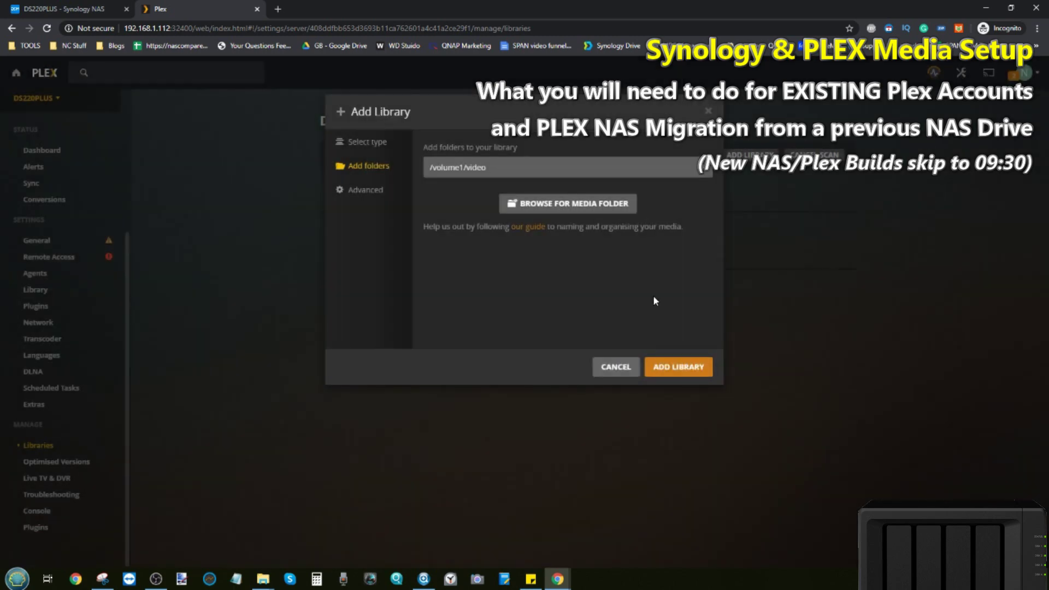
left_click(671, 369)
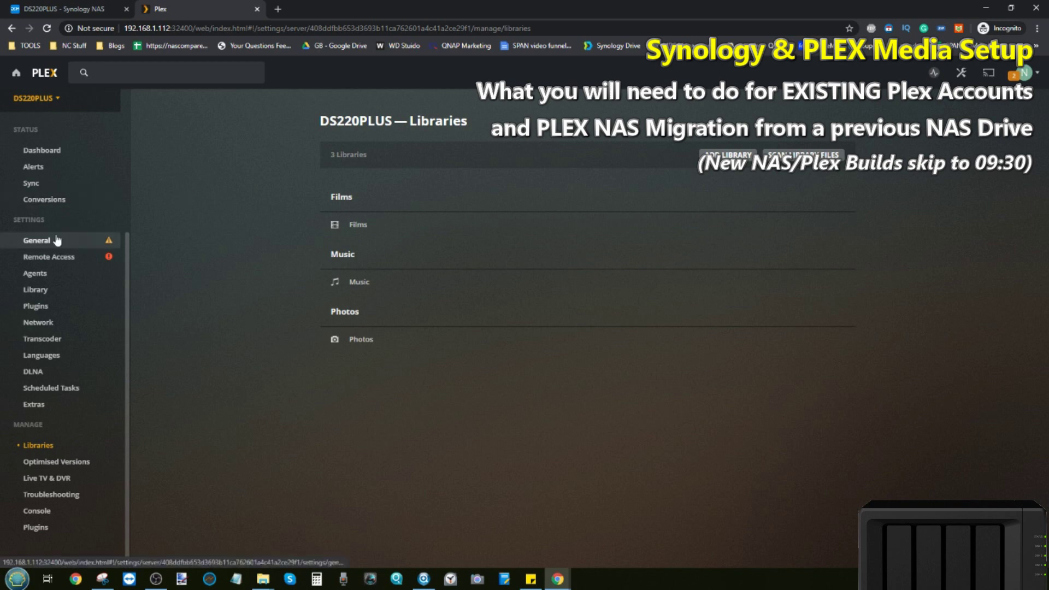
Open the server Dashboard in the settings sidebar and look it over.
left_click(54, 153)
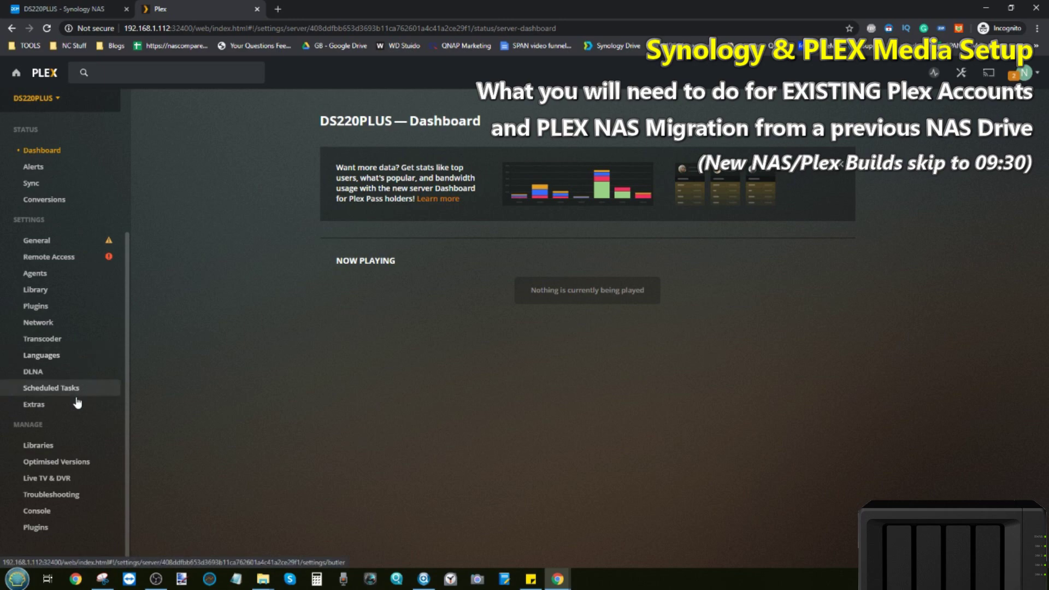
scroll(77, 404, "up", 4)
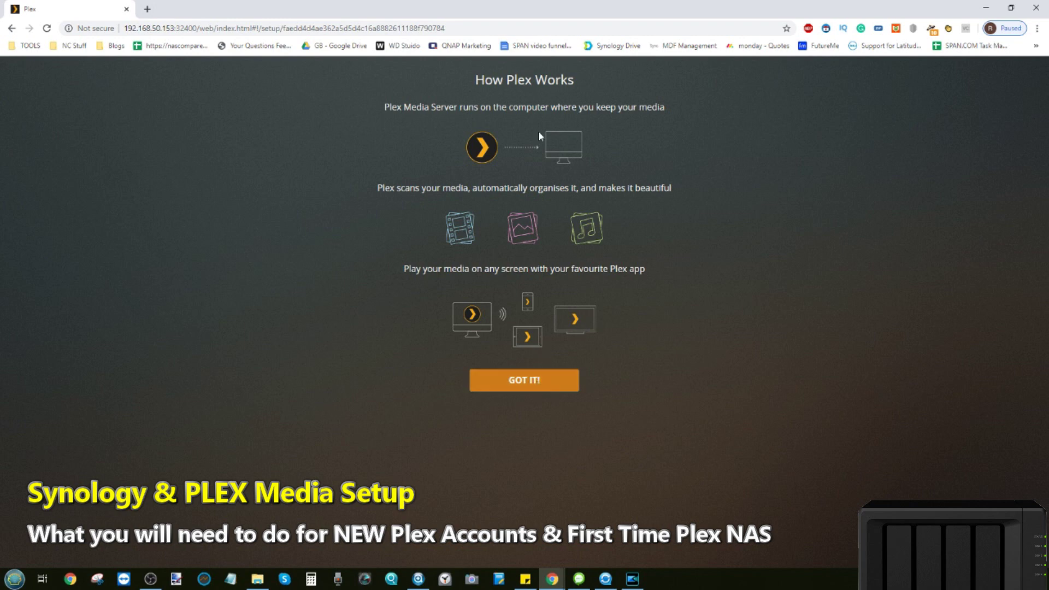
Dismiss How Plex Works and continue with server name SYNTEST and outside access allowed.
left_click(524, 380)
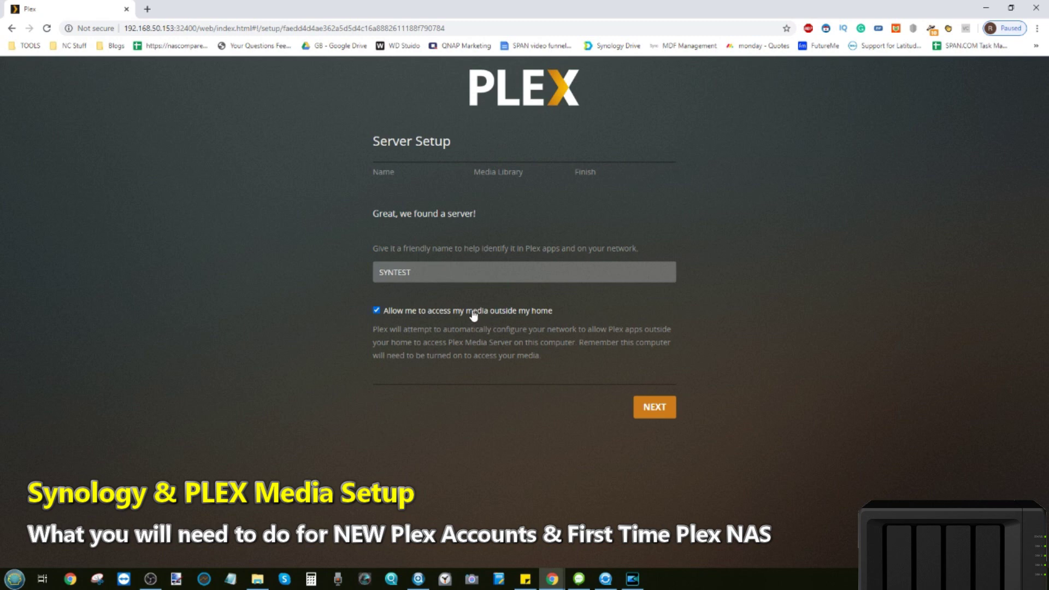
left_click(655, 407)
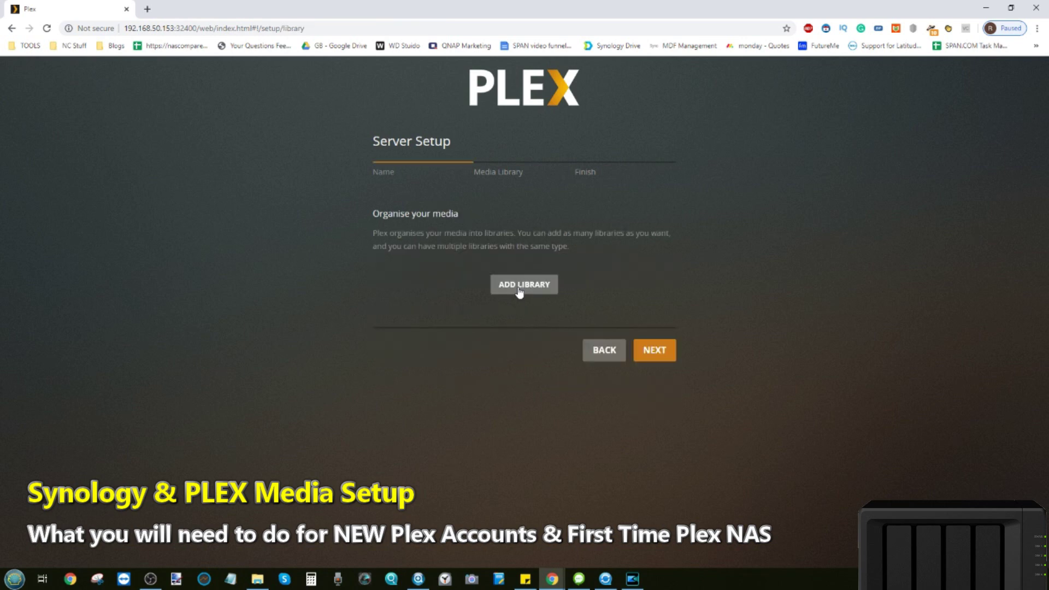
Start a Films library and browse its folder picker to /volume1/Multimedia.
left_click(519, 289)
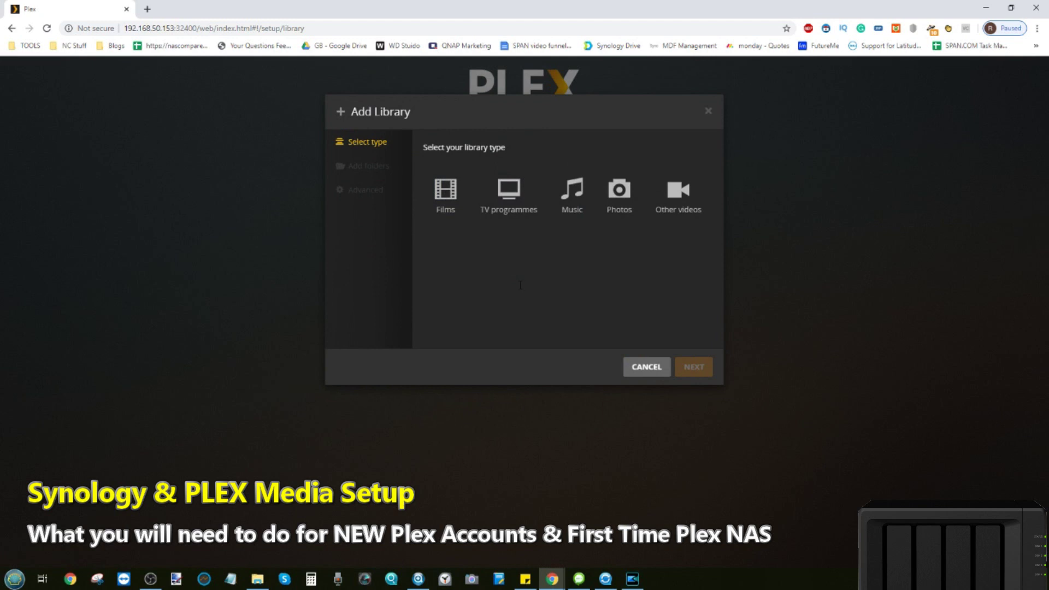
left_click(447, 197)
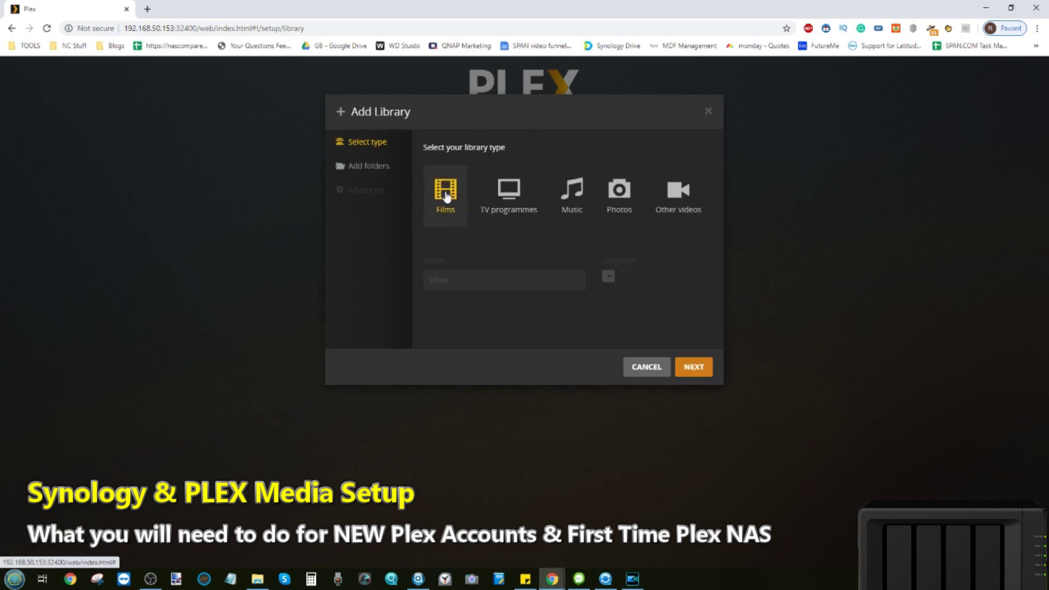
left_click(381, 167)
left_click(546, 181)
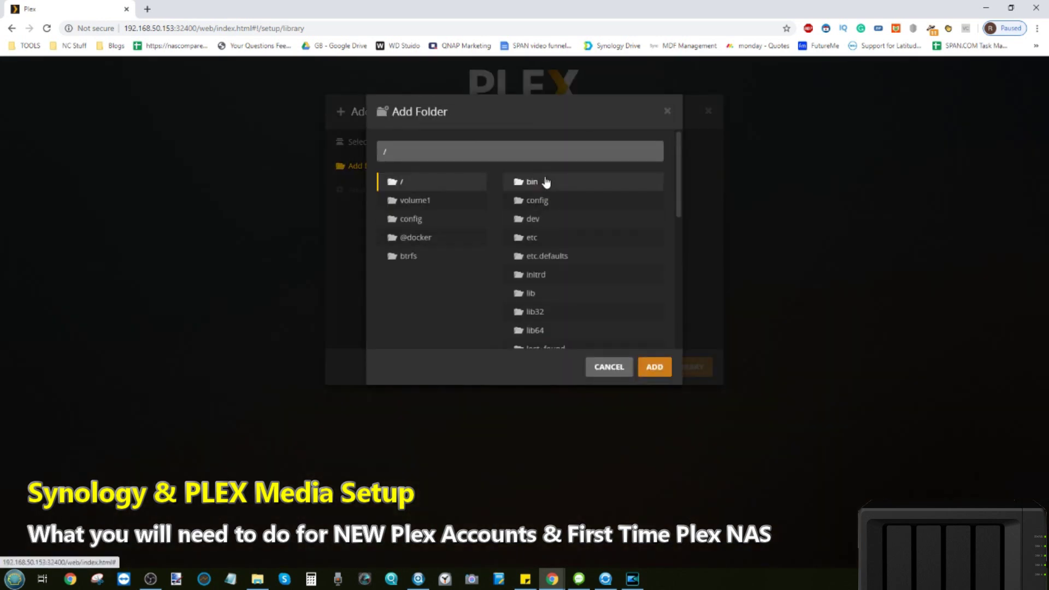
left_click(430, 206)
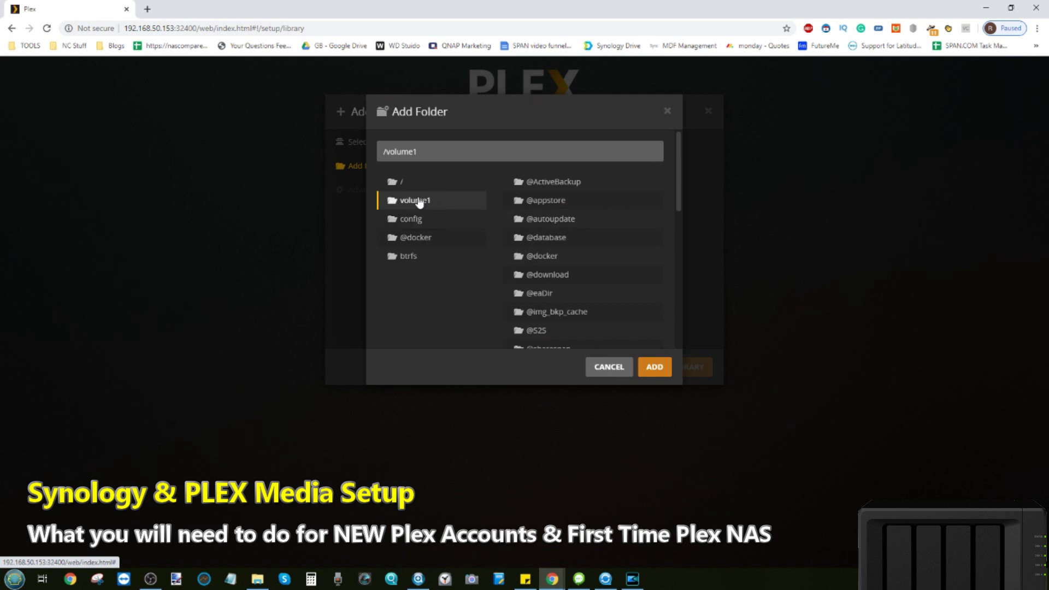
scroll(557, 203, "down", 5)
scroll(558, 202, "down", 2)
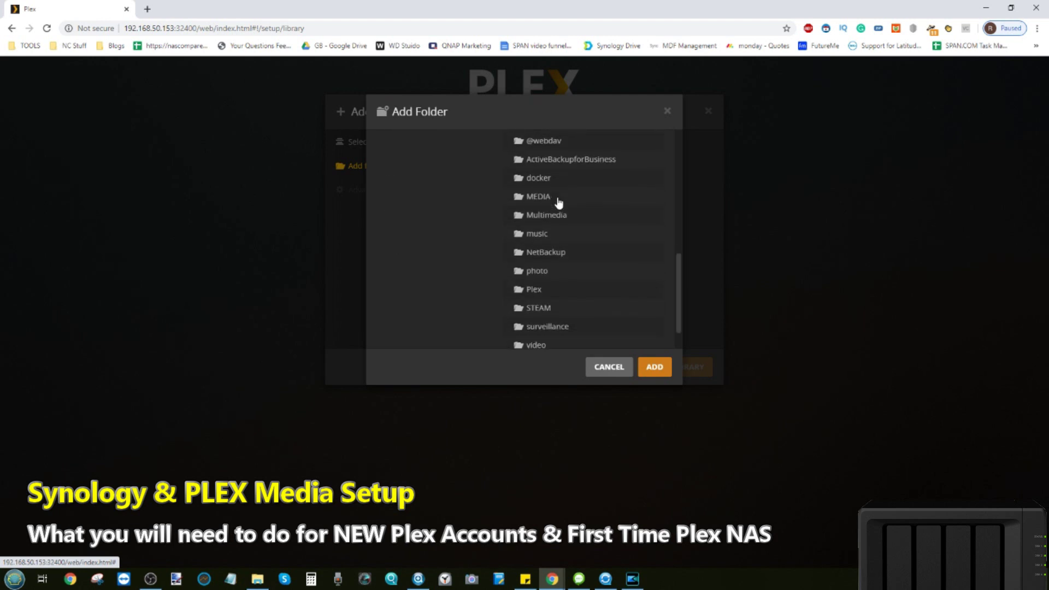
left_click(559, 183)
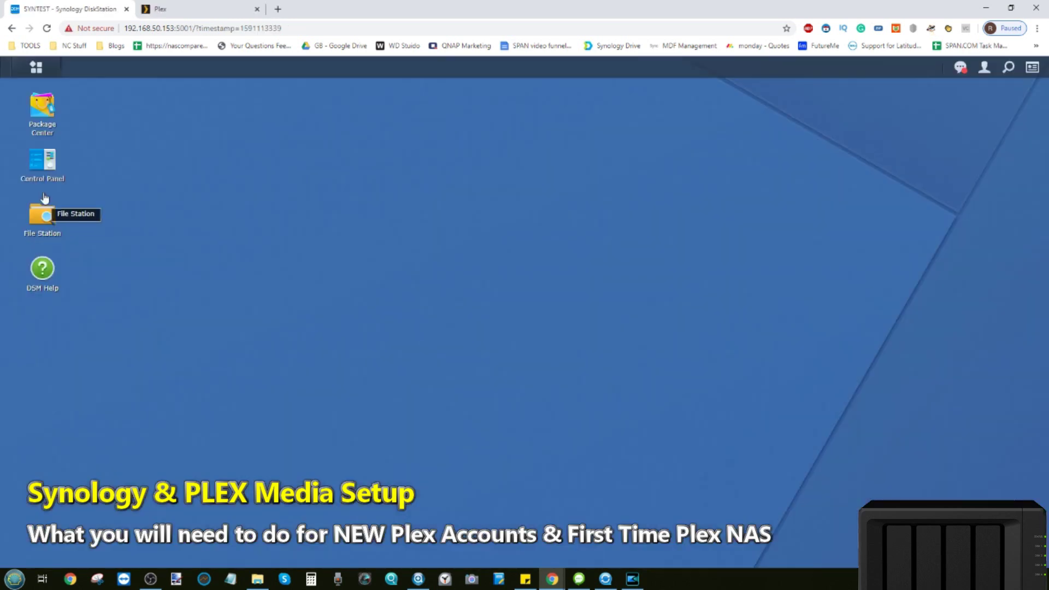
In Control Panel > User, give the plex user Read/Write on all shared folders.
left_click(46, 163)
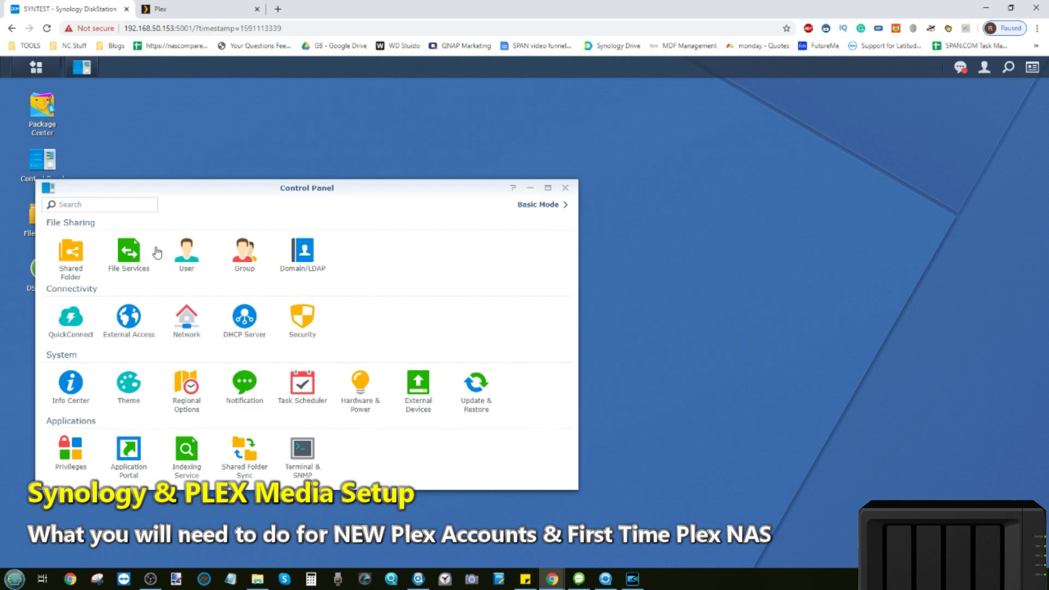
left_click(186, 261)
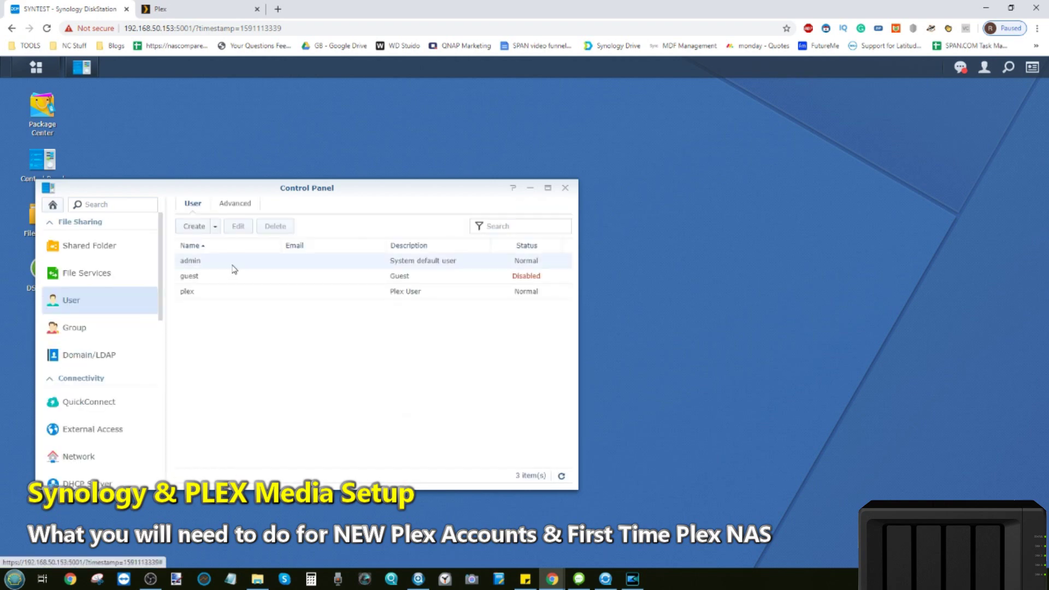
left_click(206, 298)
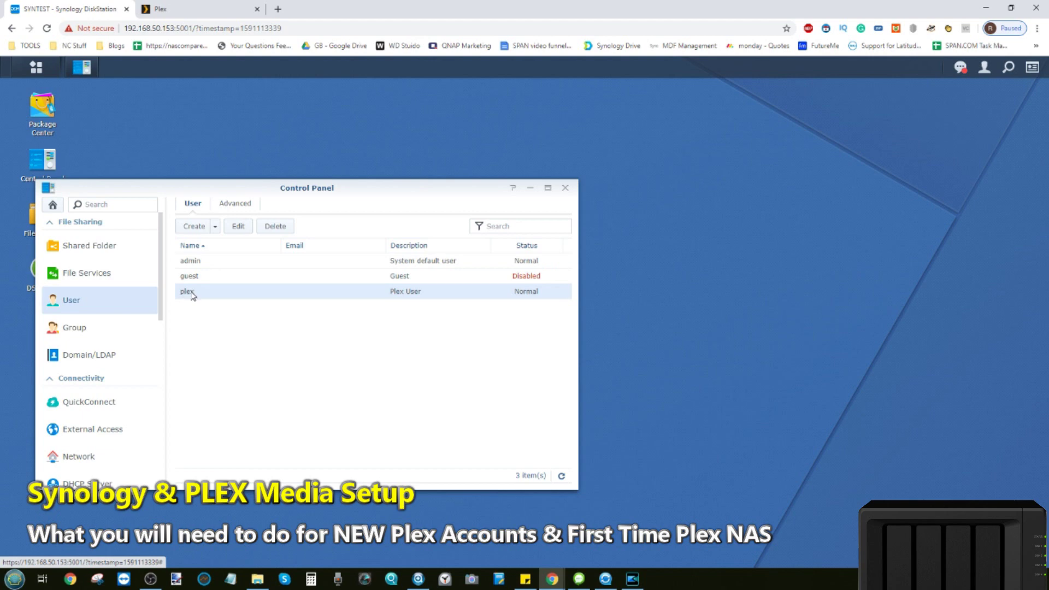
left_click(236, 227)
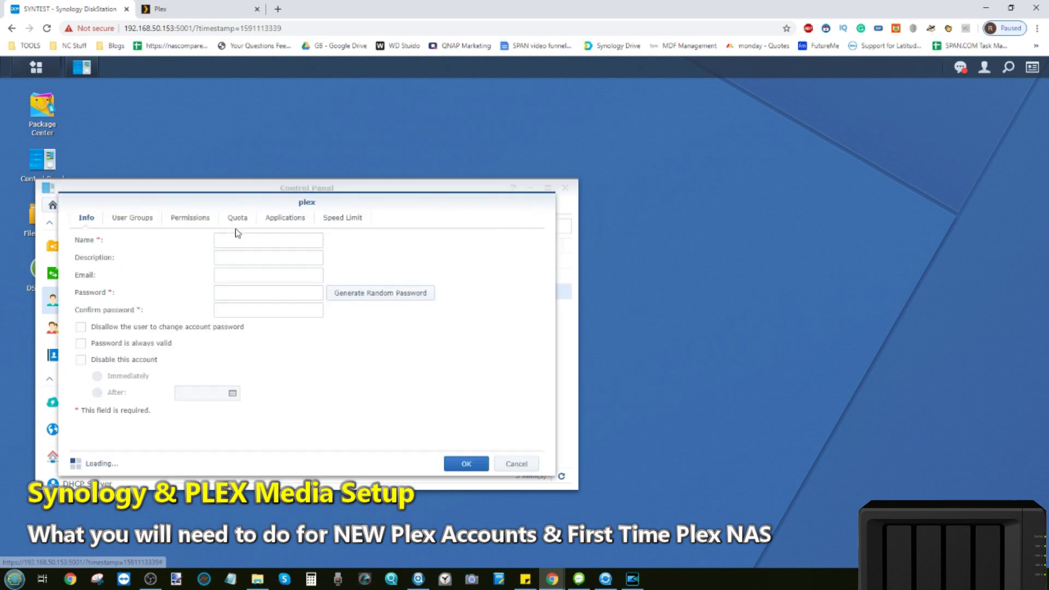
left_click(184, 221)
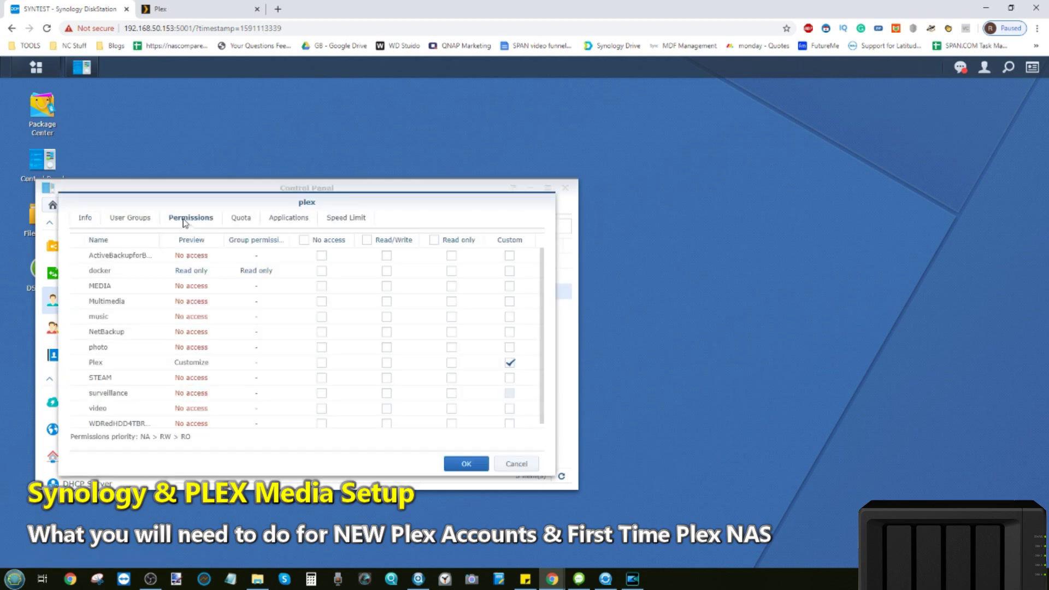
scroll(276, 297, "down", 1)
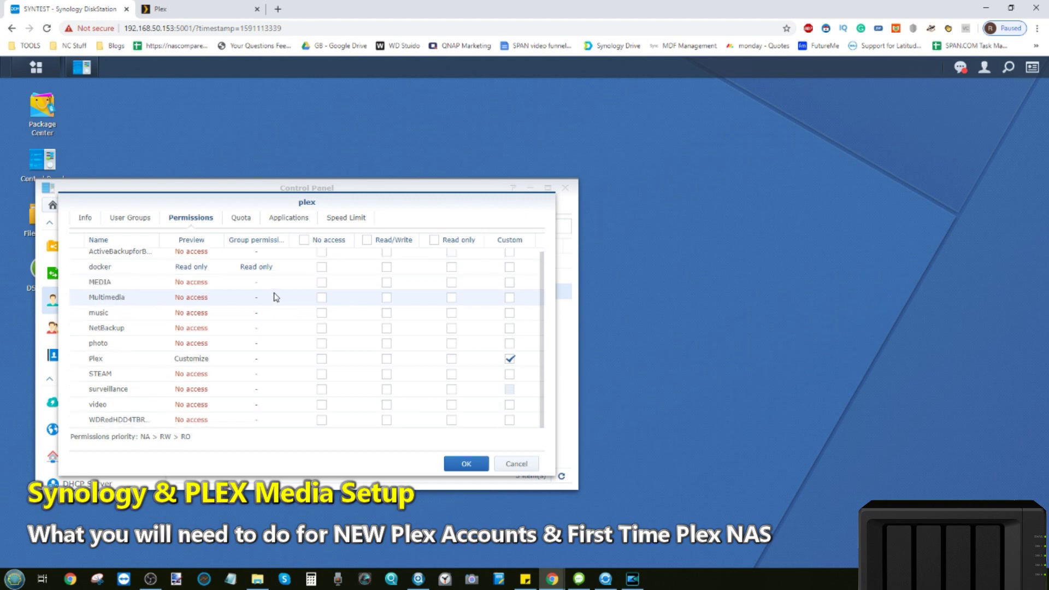
scroll(383, 267, "up", 1)
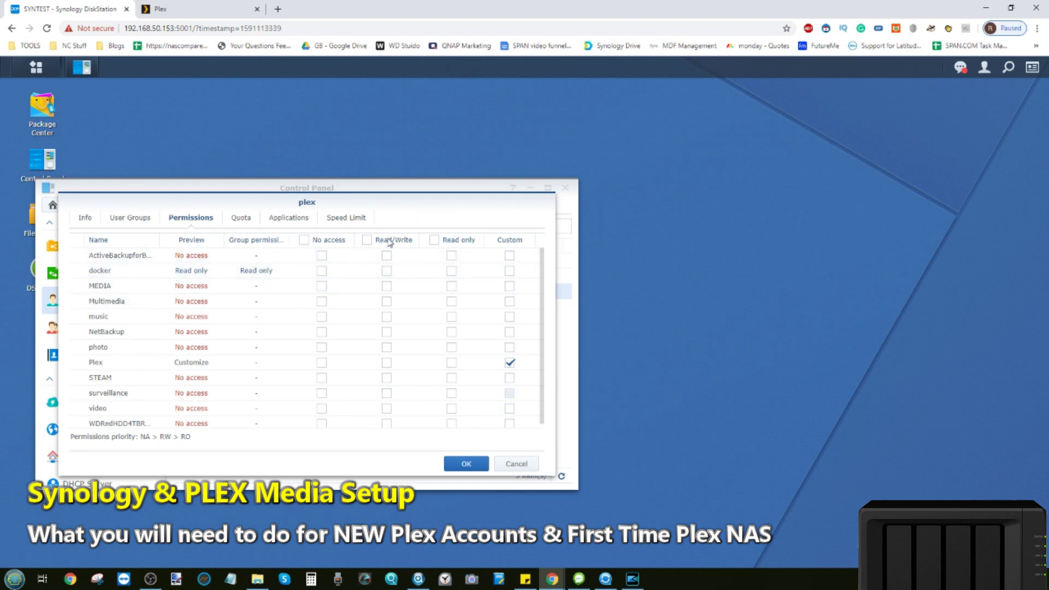
left_click(367, 240)
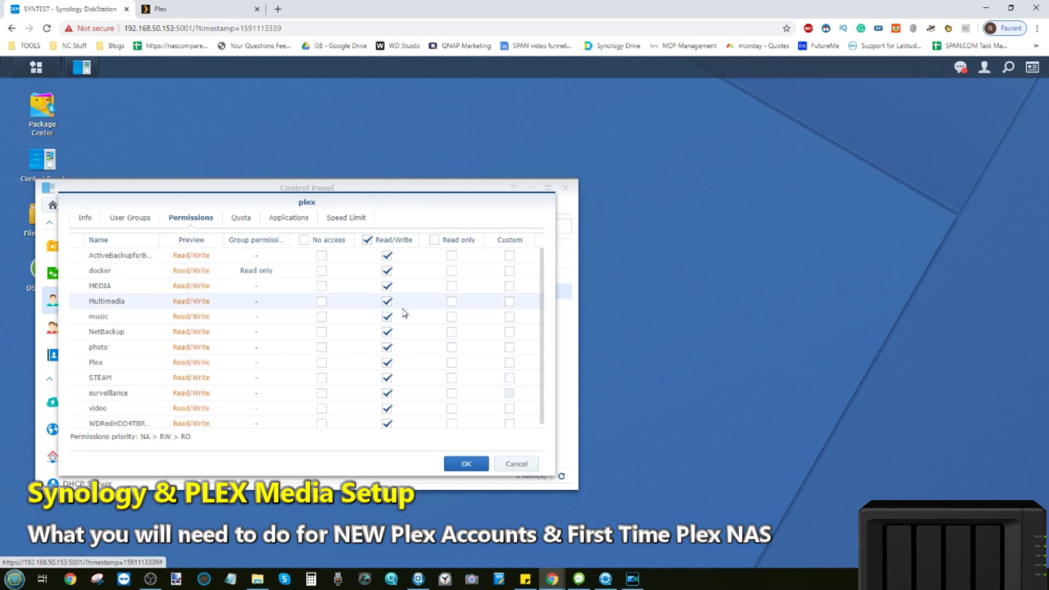
left_click(465, 463)
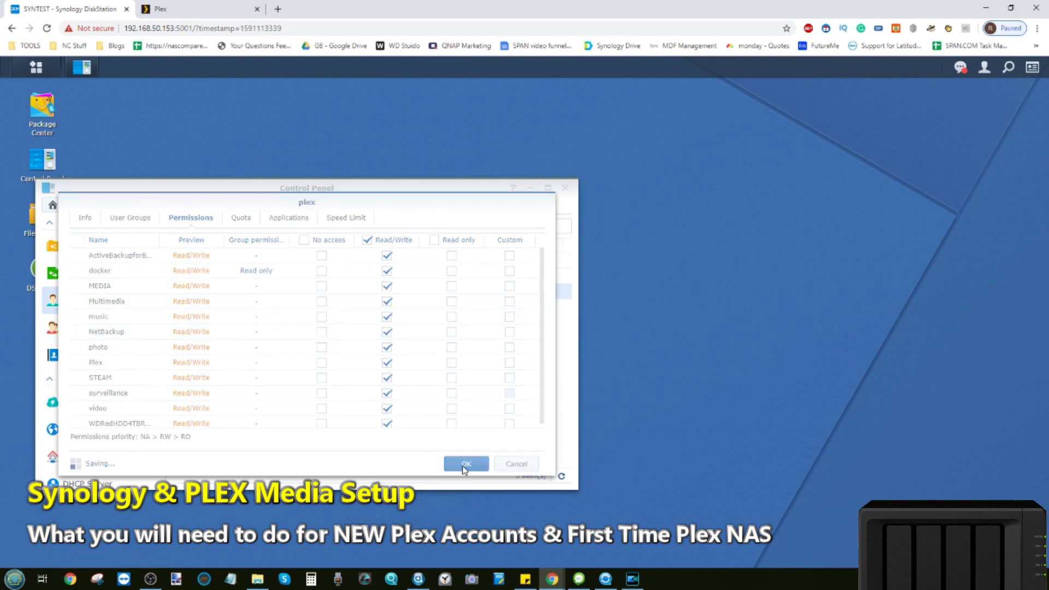
Allow the plex user every application, save, and return to the Plex tab.
left_click(239, 226)
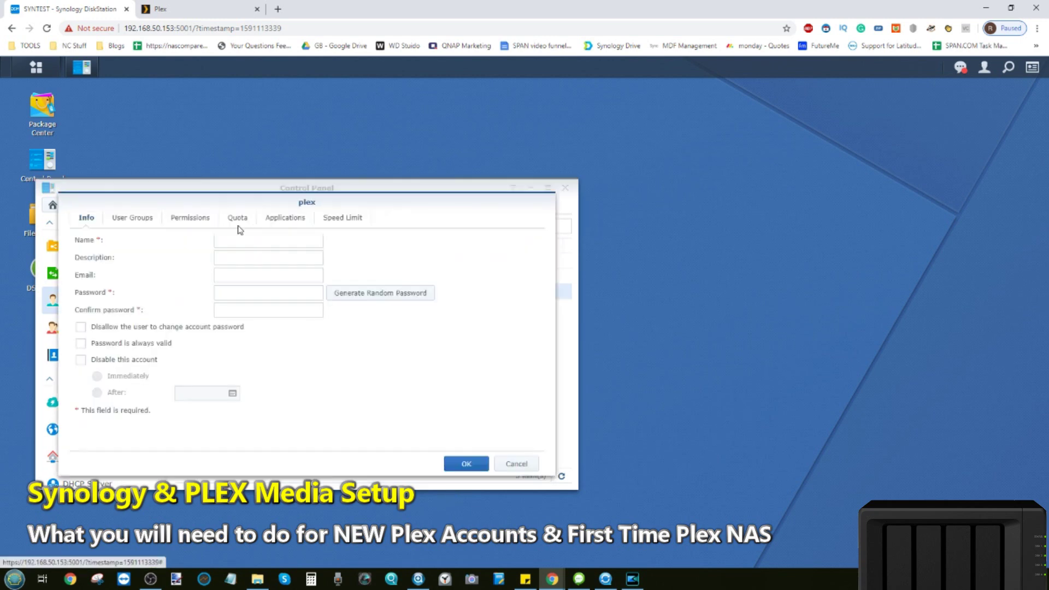
left_click(190, 218)
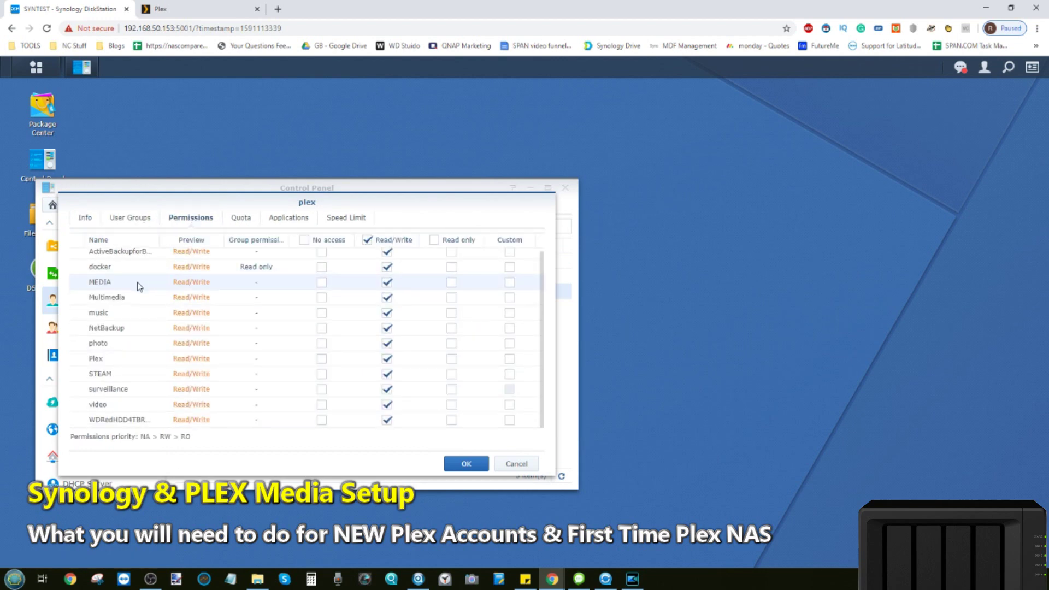
left_click(279, 220)
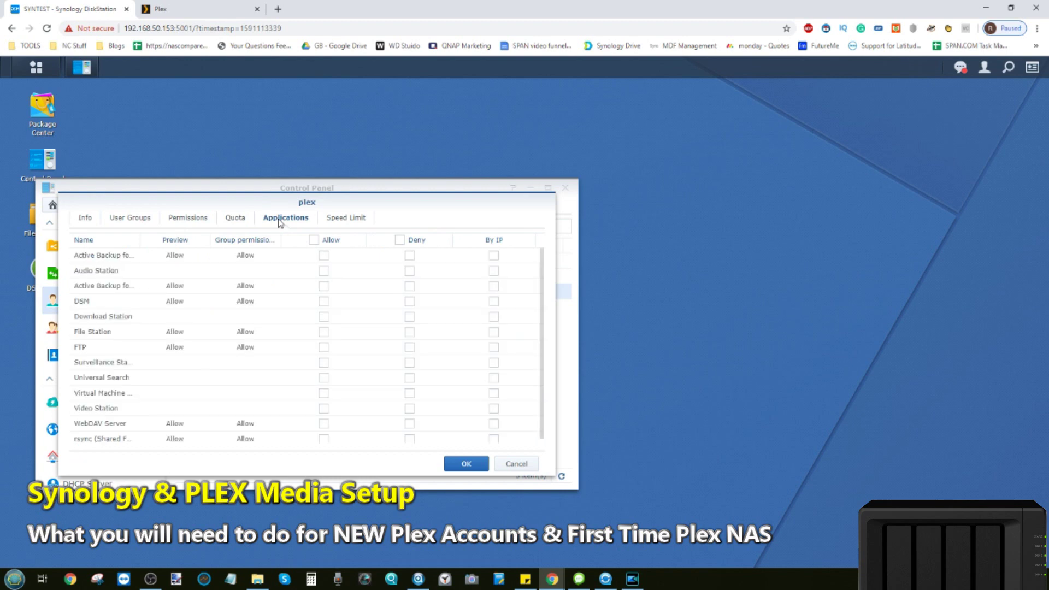
left_click(314, 240)
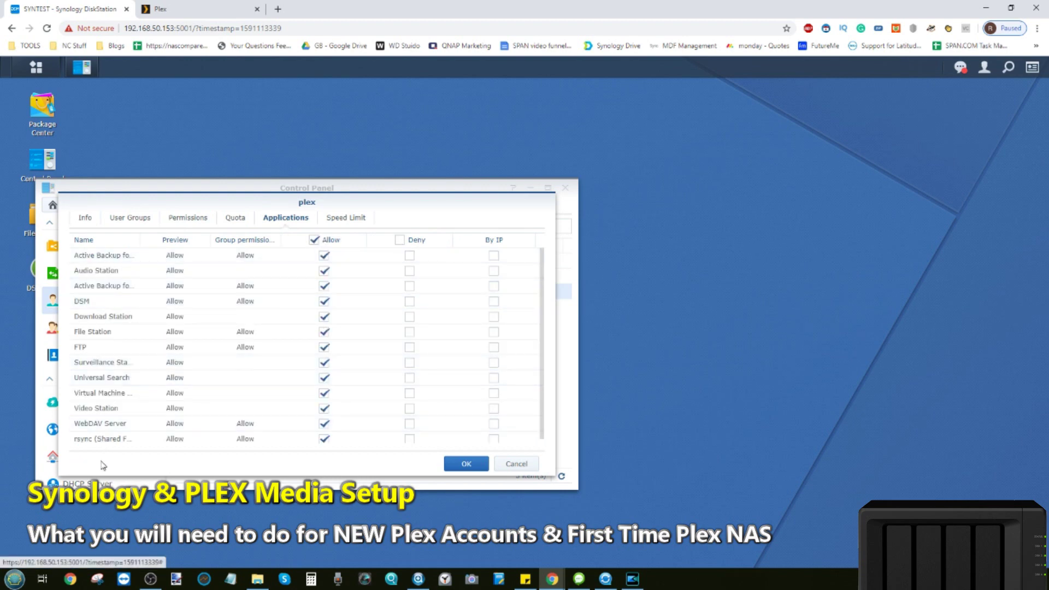
scroll(119, 340, "down", 1)
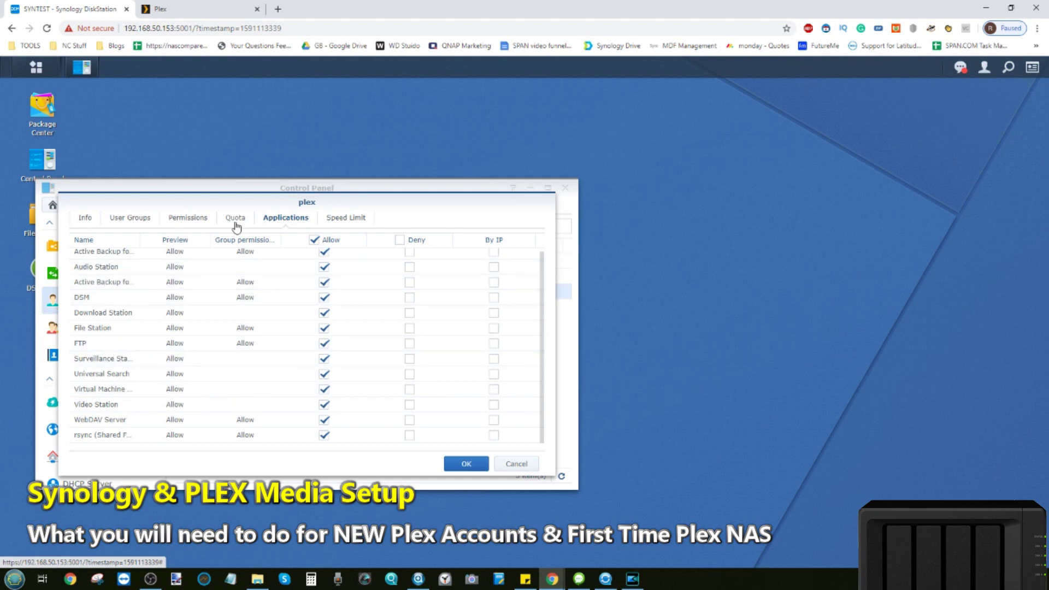
left_click(464, 463)
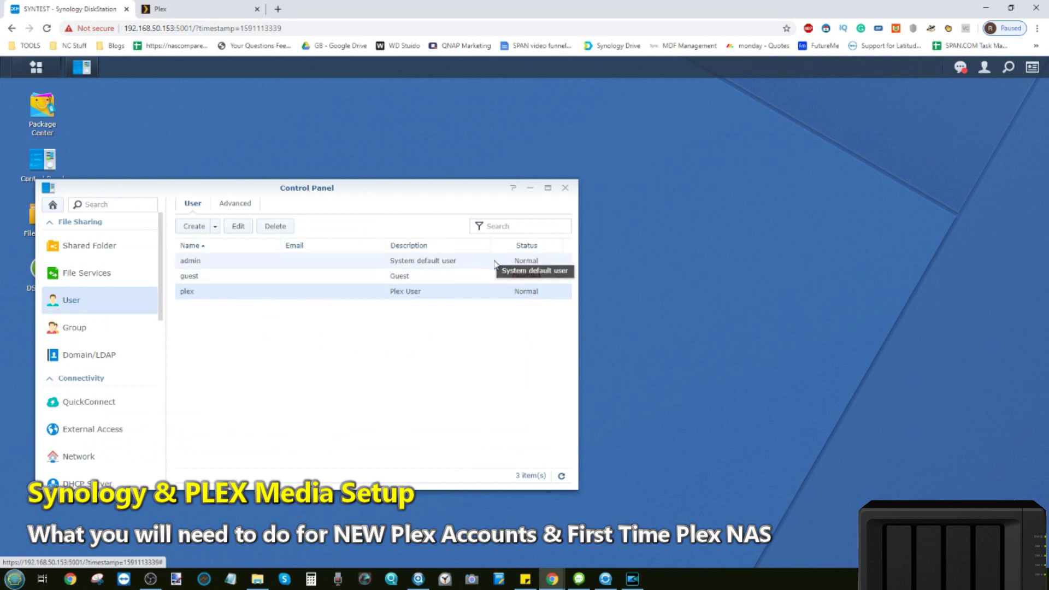
left_click(264, 7)
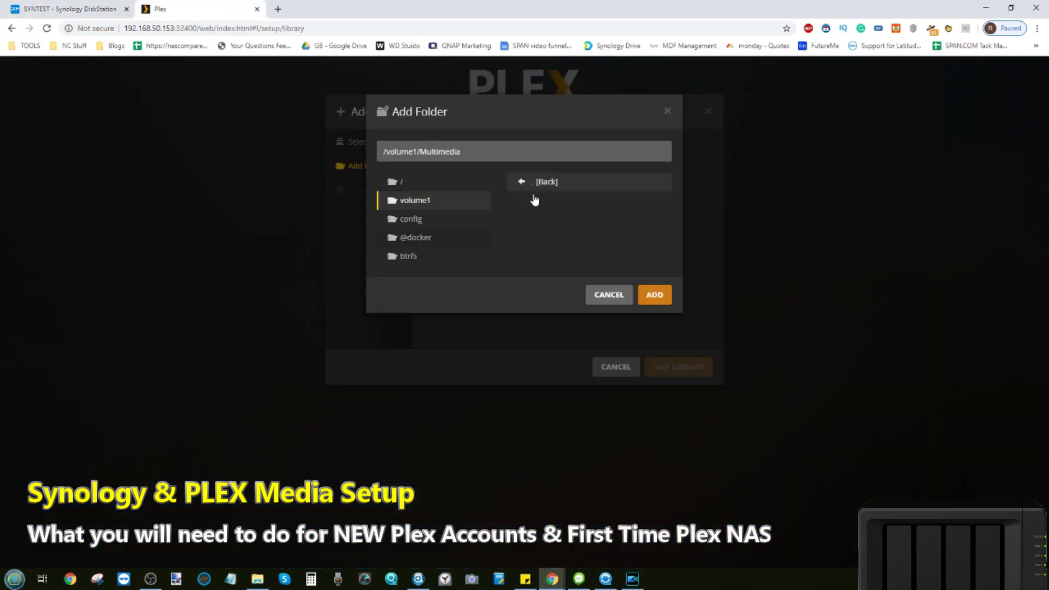
Browse the NAS folders again and navigate into /volume1/Multimedia/Movies.
left_click(613, 294)
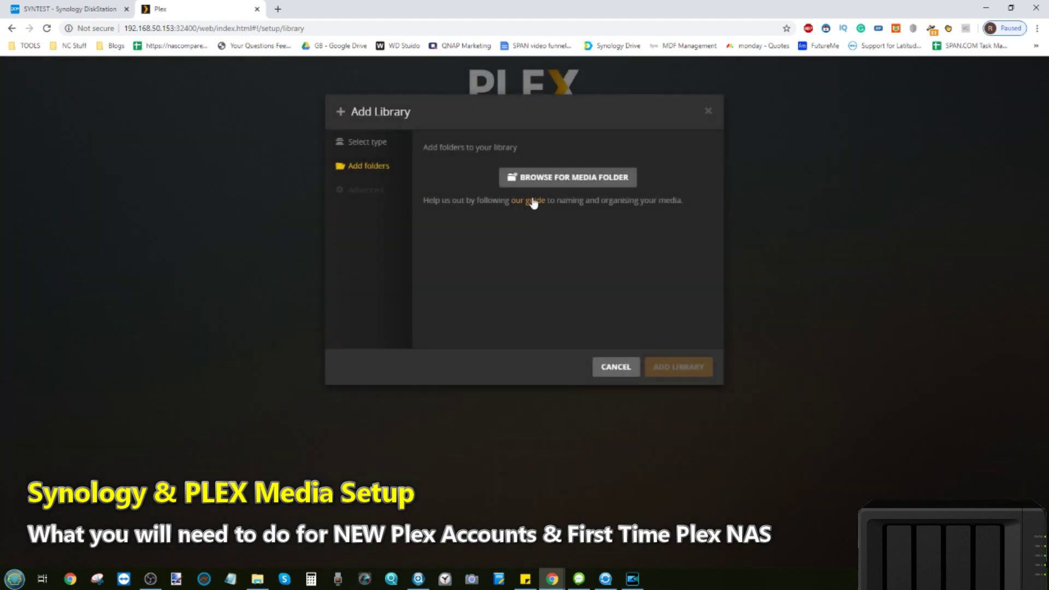
left_click(534, 181)
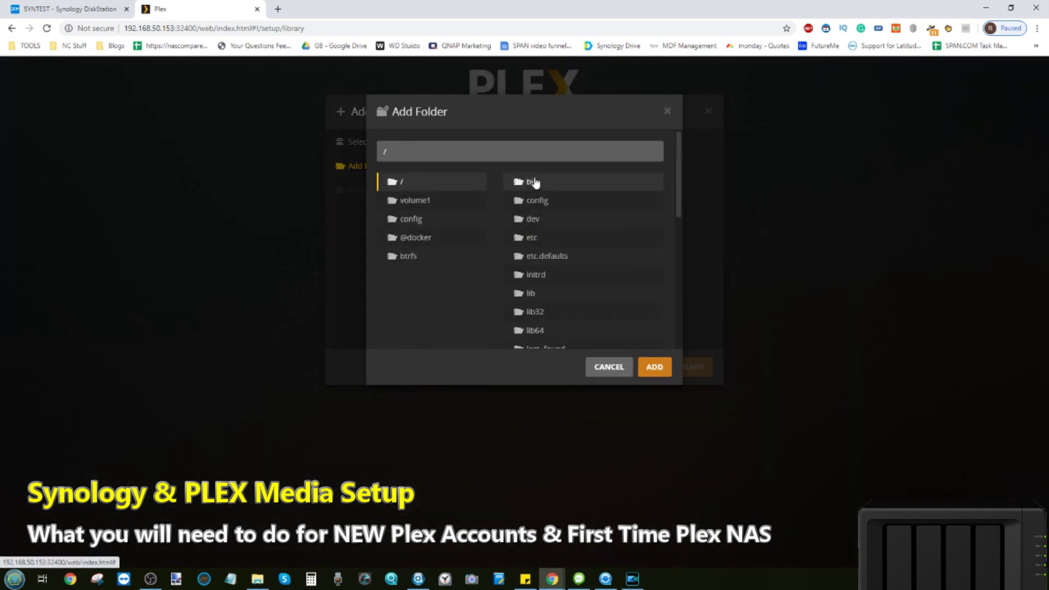
left_click(417, 202)
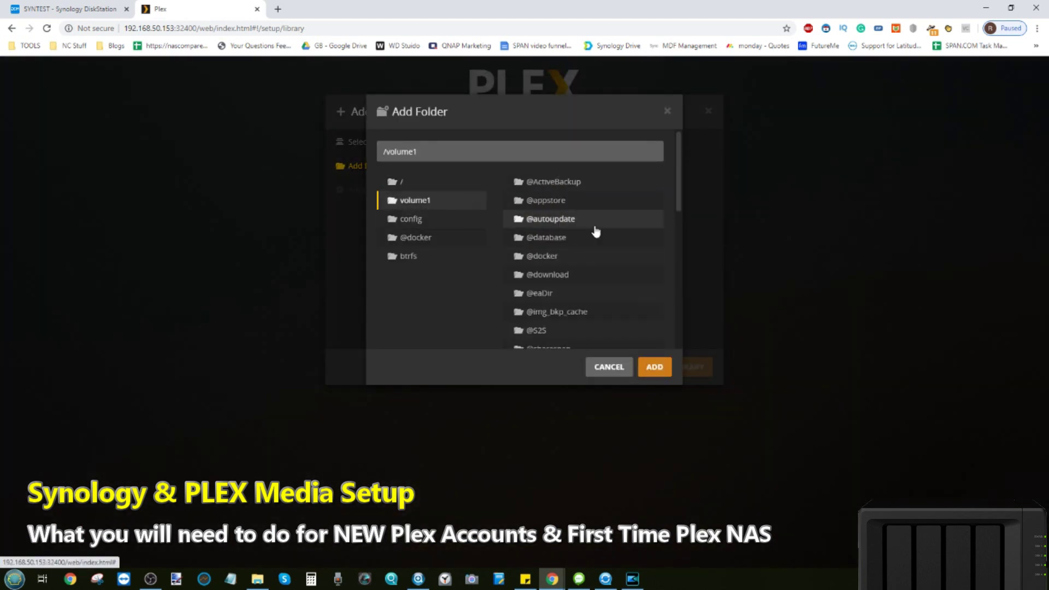
scroll(595, 228, "down", 5)
scroll(563, 191, "down", 10)
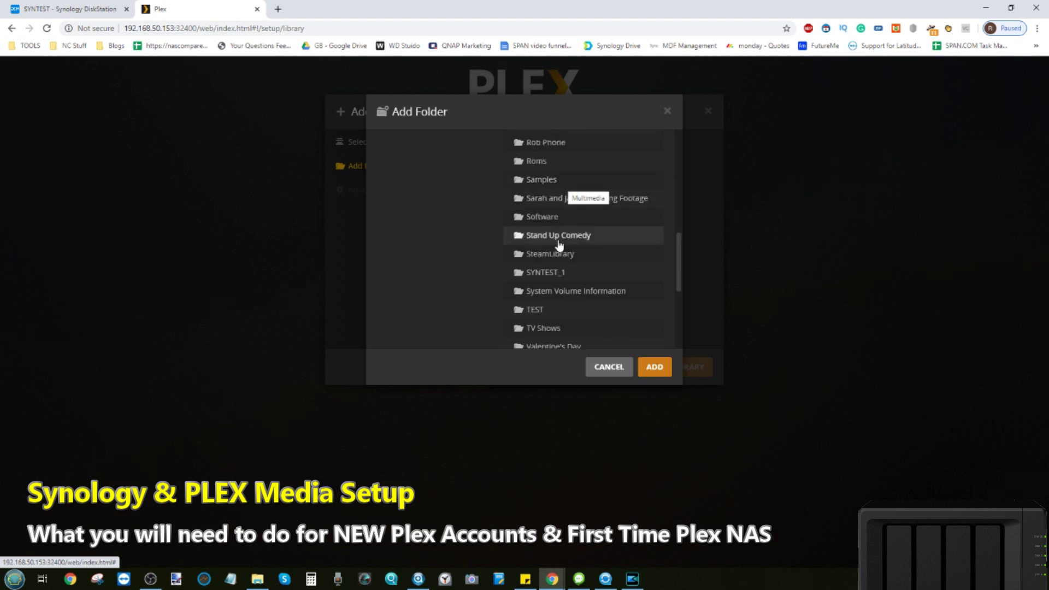
scroll(559, 251, "up", 3)
scroll(559, 250, "up", 4)
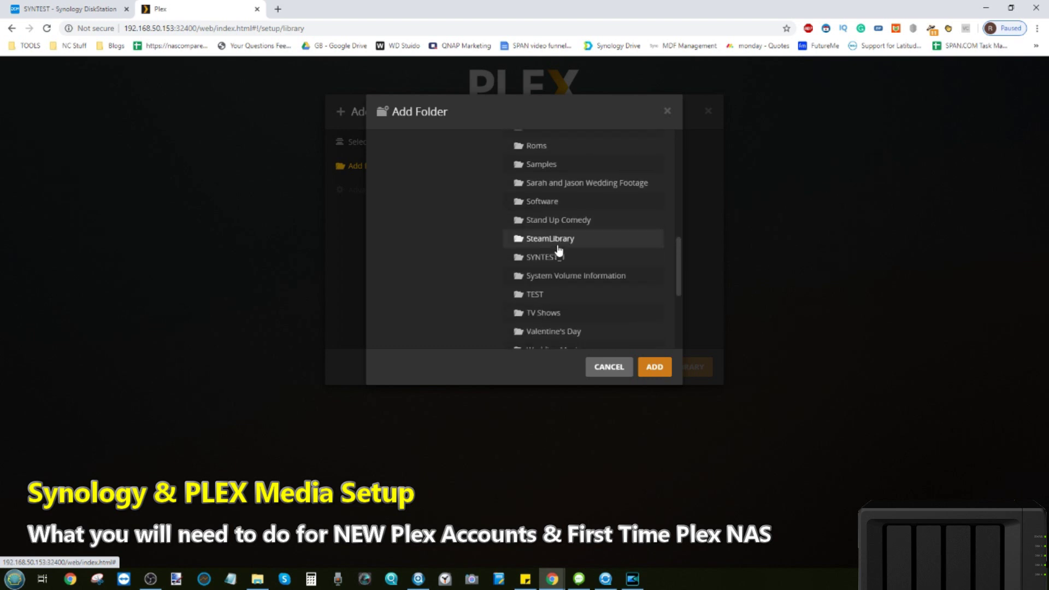
left_click(548, 202)
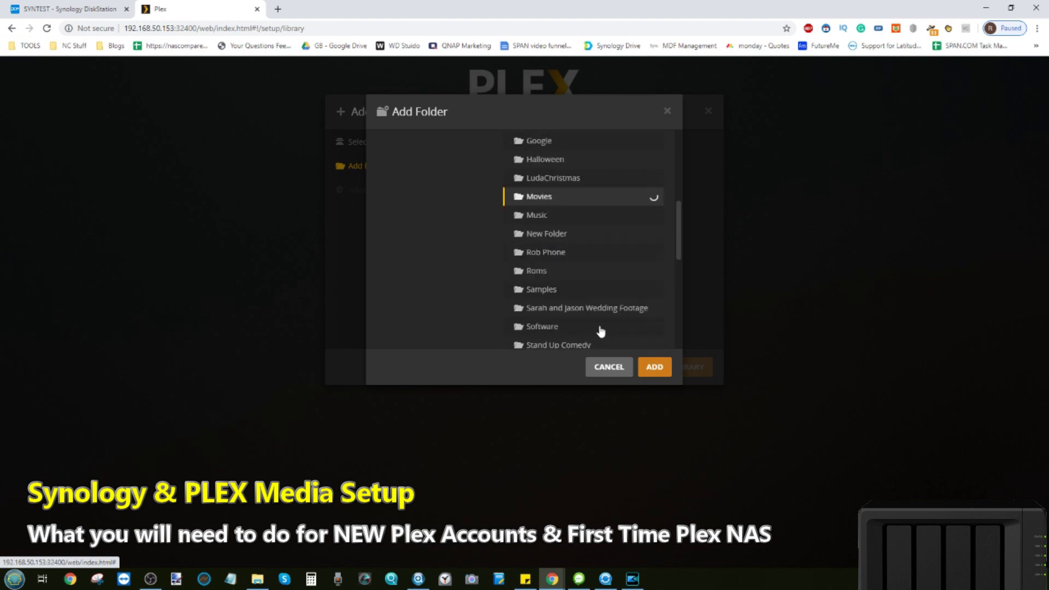
Add the Movies folder, create the Films library and continue to the Finish step.
left_click(650, 368)
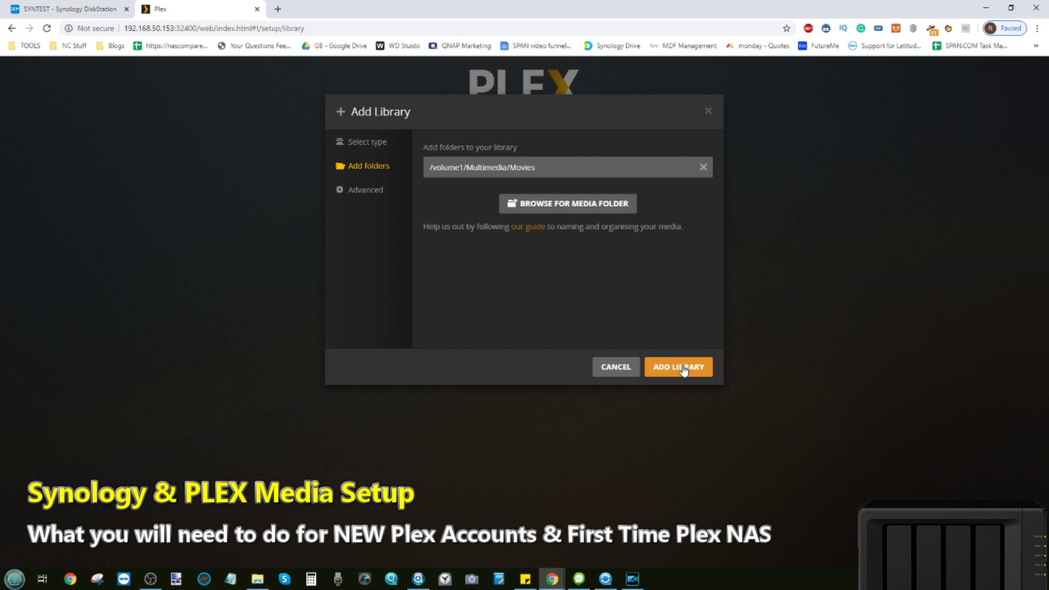
left_click(683, 367)
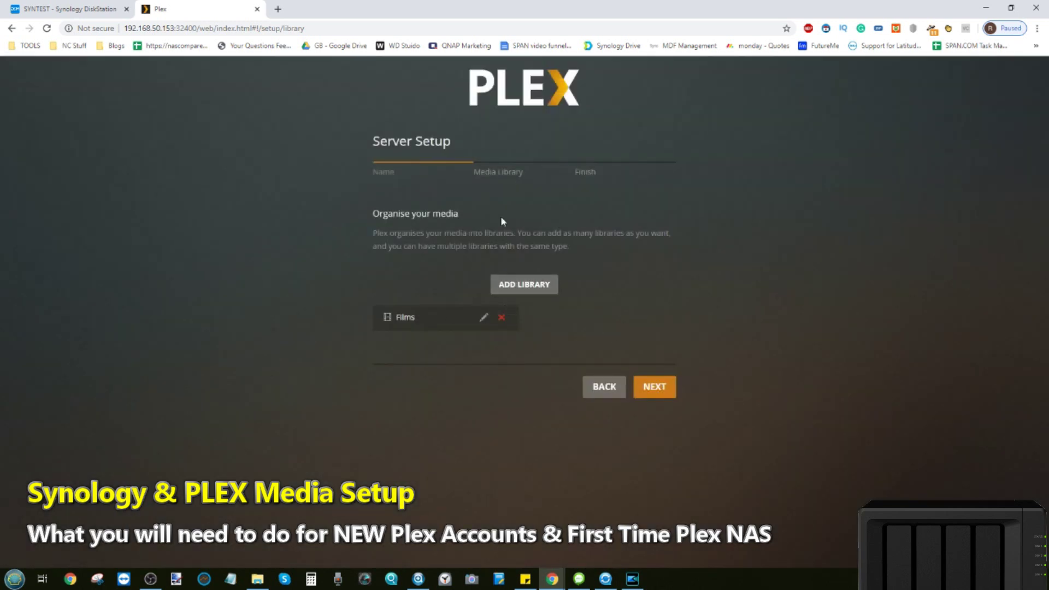
left_click(658, 392)
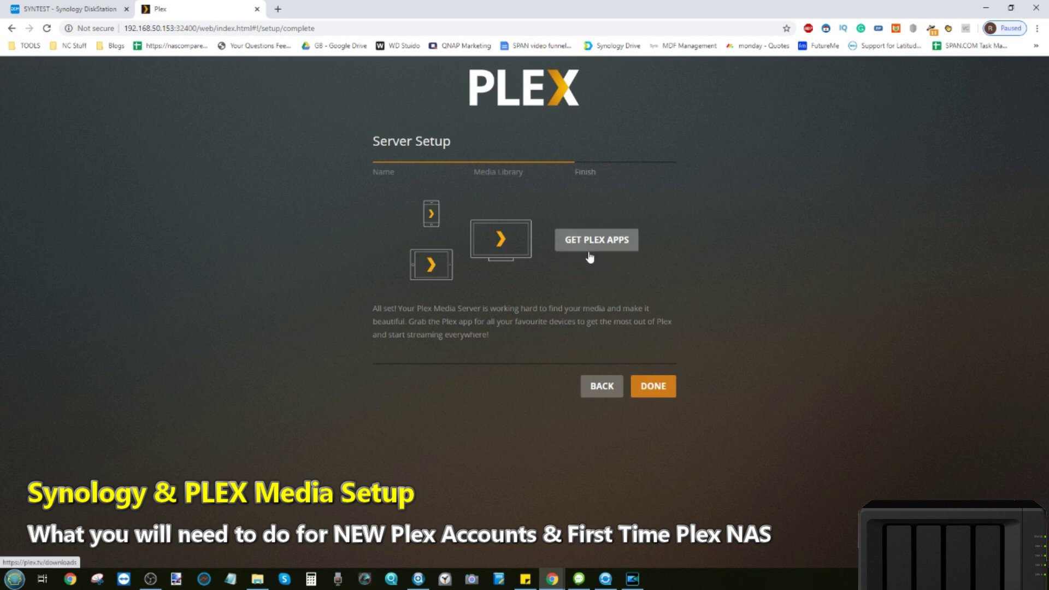
Complete the server setup and keep DS220PLUS as the preferred server.
left_click(659, 389)
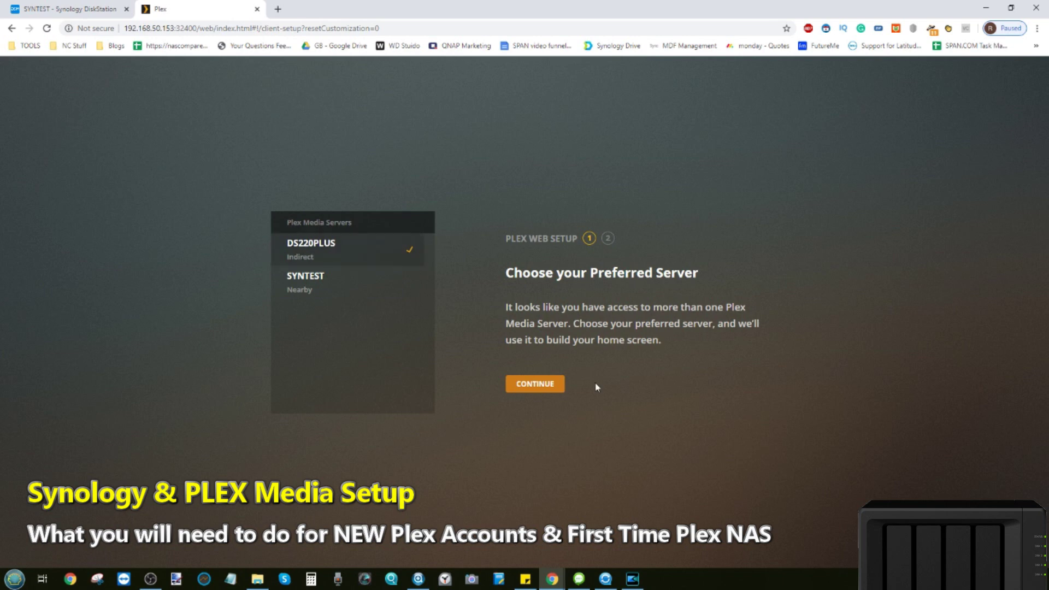
left_click(546, 384)
Review the pinned sources list and finish setup to land on the DS220PLUS home page.
scroll(333, 268, "down", 1)
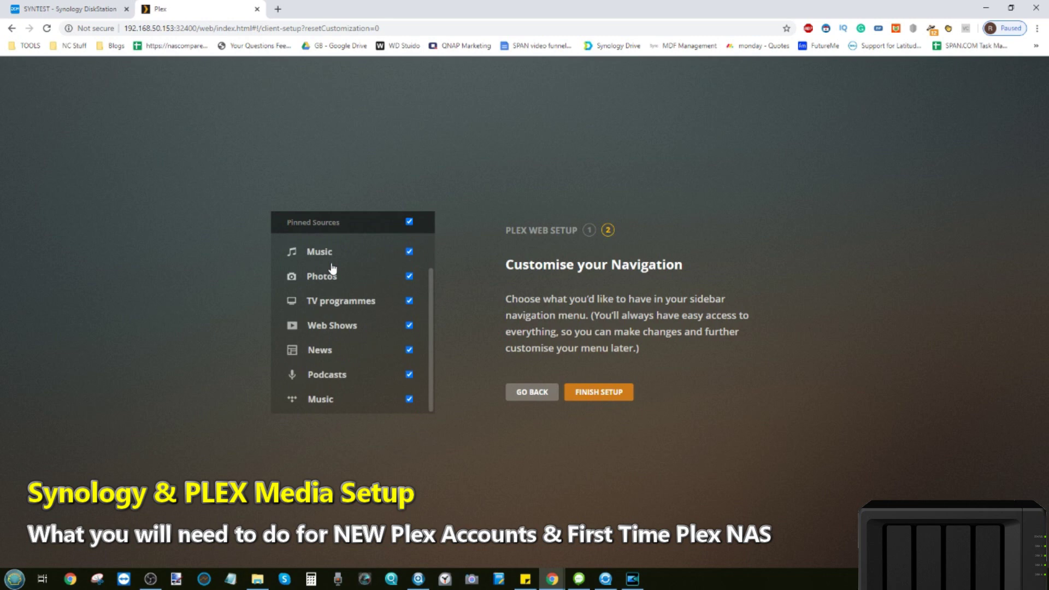
scroll(333, 268, "up", 1)
scroll(347, 378, "down", 1)
scroll(365, 374, "up", 1)
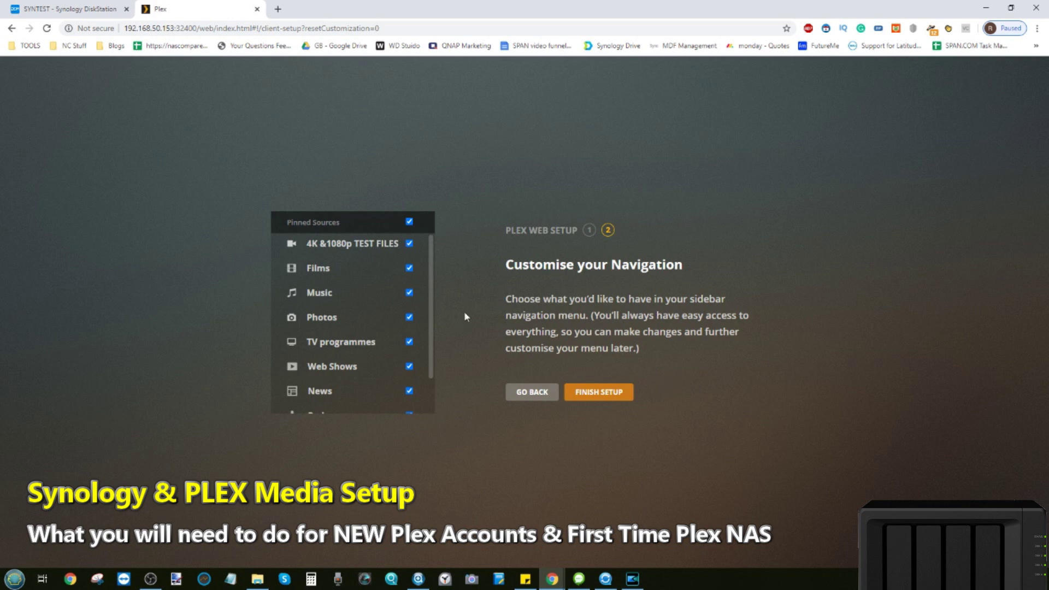
left_click(613, 394)
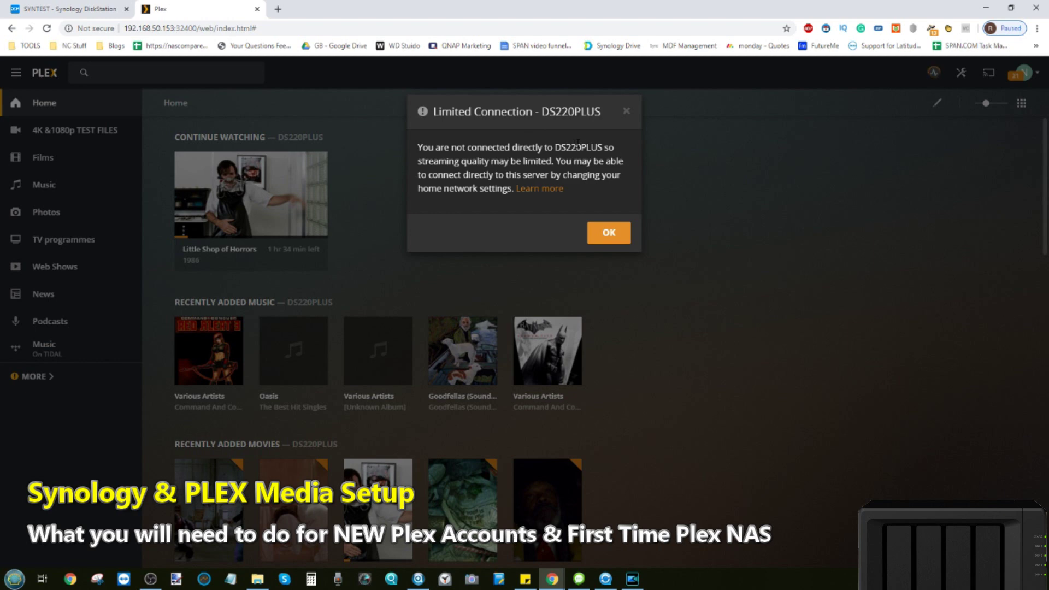
Dismiss the Limited Connection warning and browse the Films, Music, Photos, TV programmes and 4K &1080p TEST FILES libraries.
left_click(621, 239)
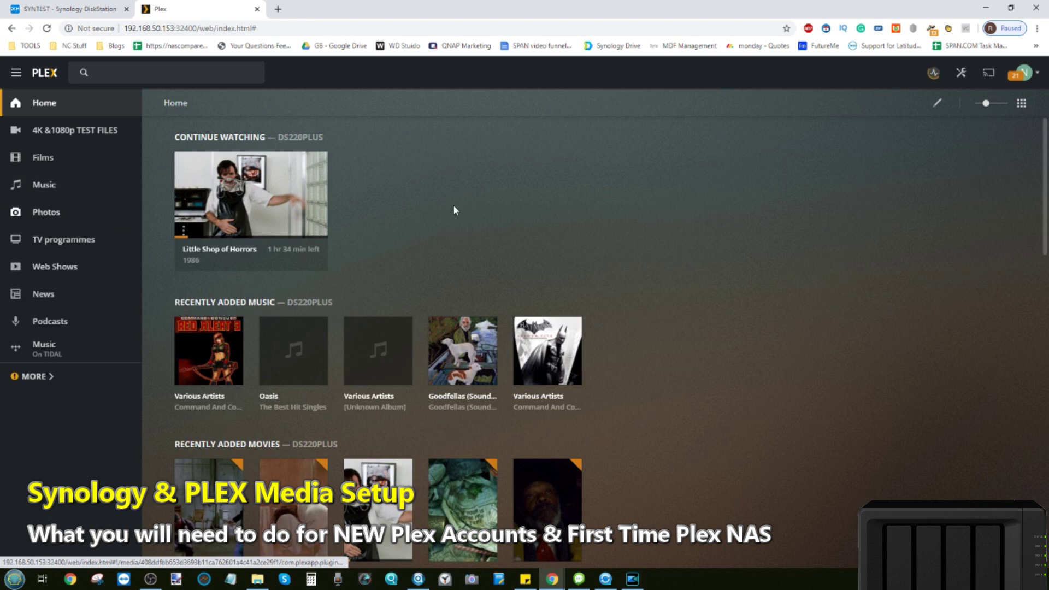
left_click(48, 377)
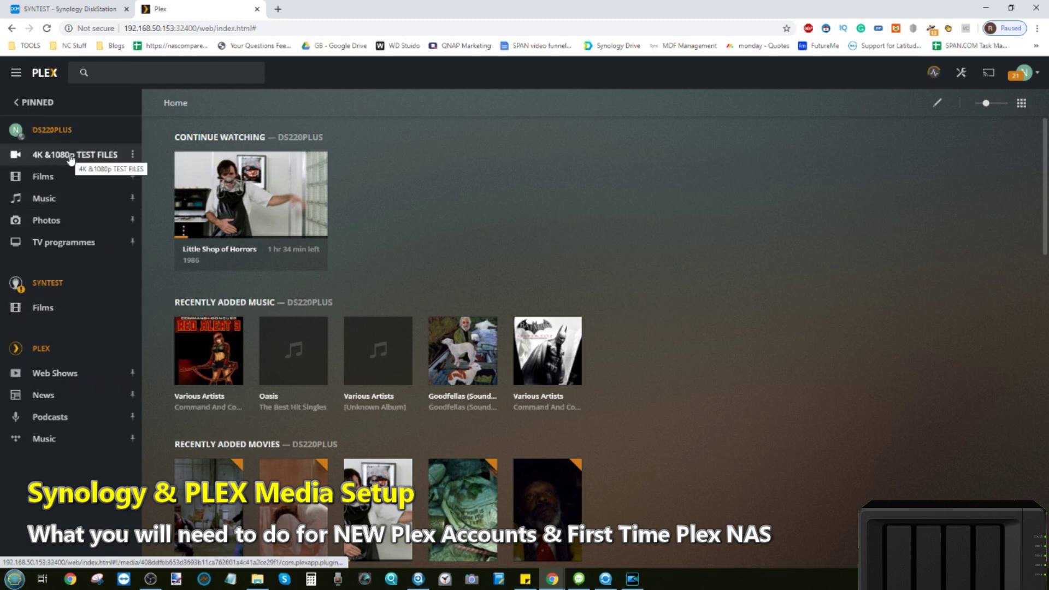
left_click(66, 179)
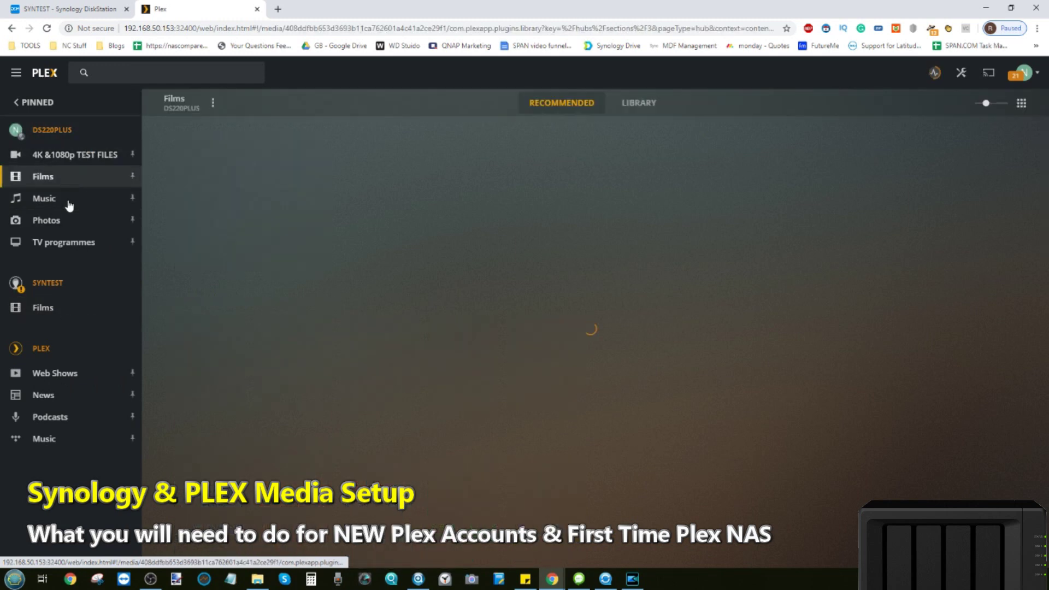
left_click(70, 205)
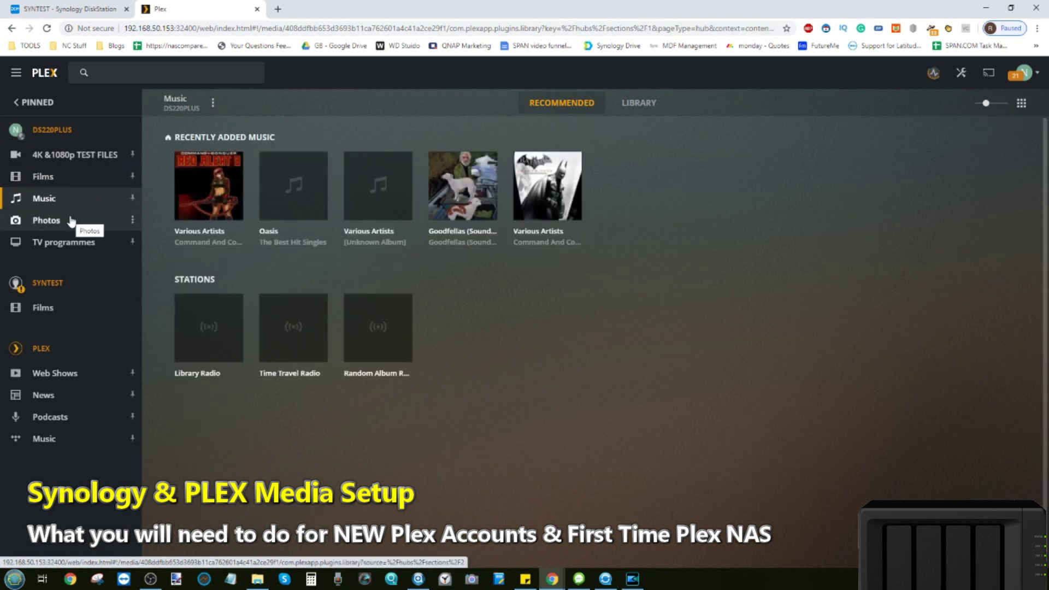
left_click(71, 221)
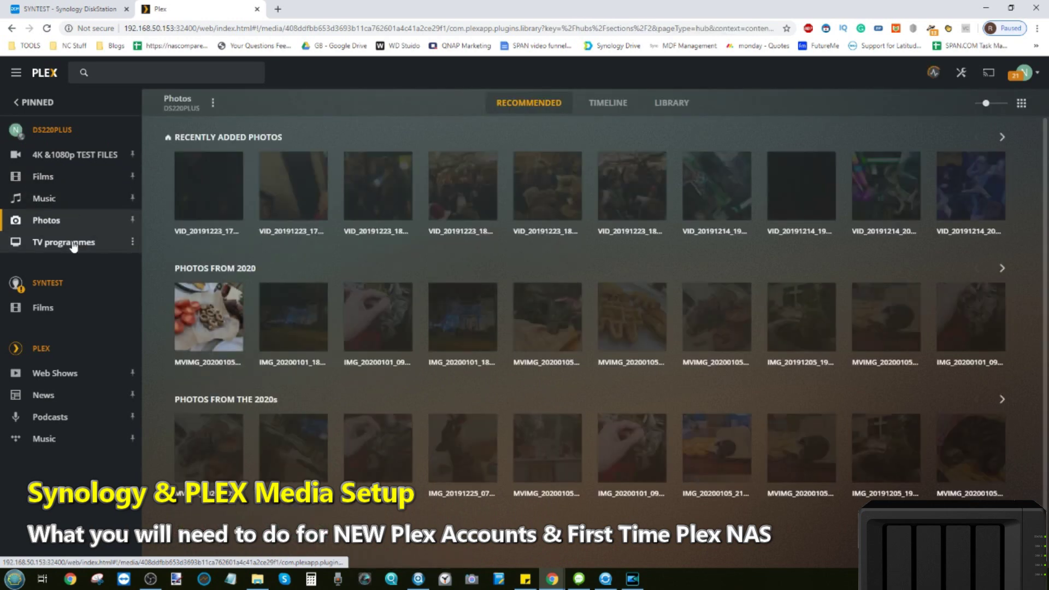
left_click(74, 246)
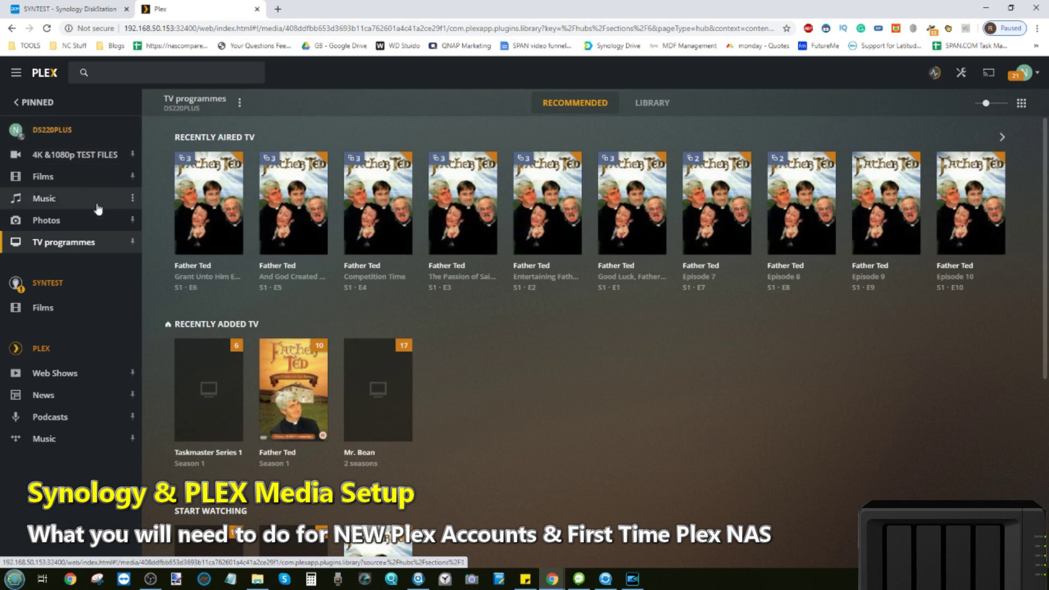
left_click(100, 175)
left_click(104, 158)
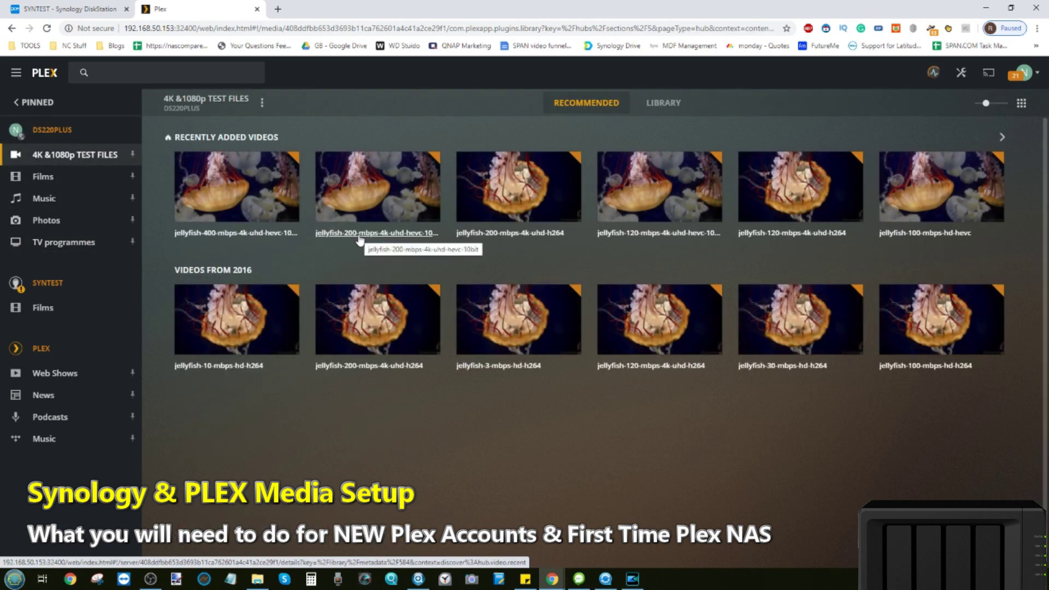
mouse_move(214, 207)
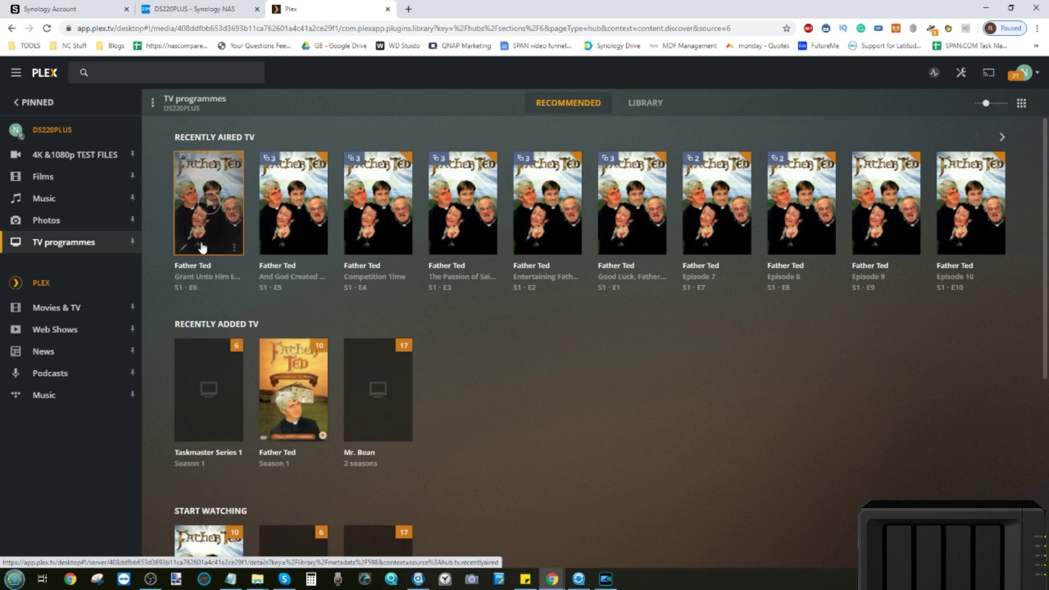
View a Father Ted episode's details, check the DS220PLUS server options, then open Photos.
left_click(224, 171)
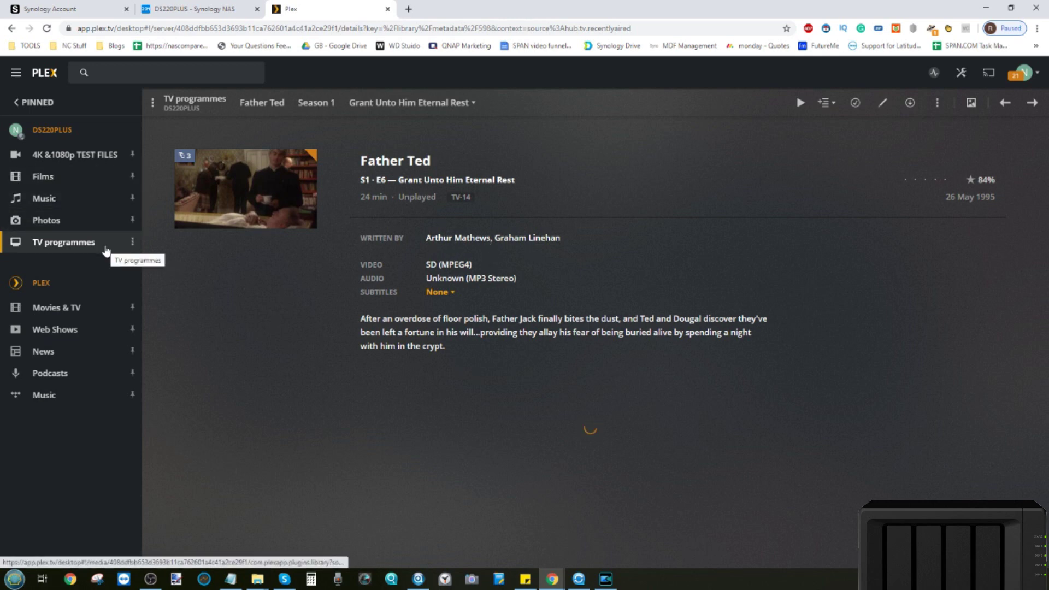
mouse_move(125, 136)
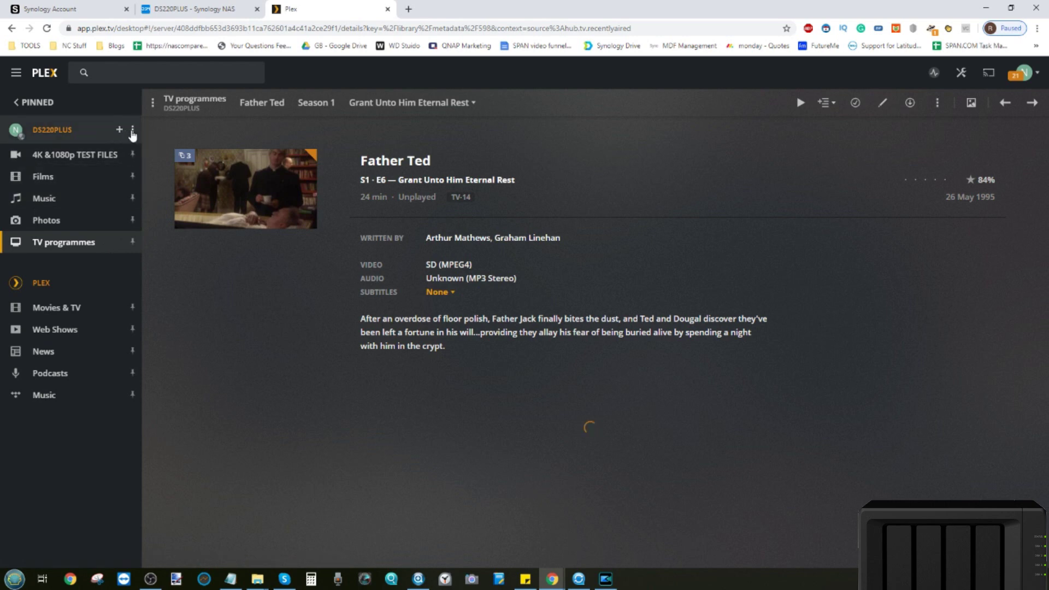
left_click(133, 130)
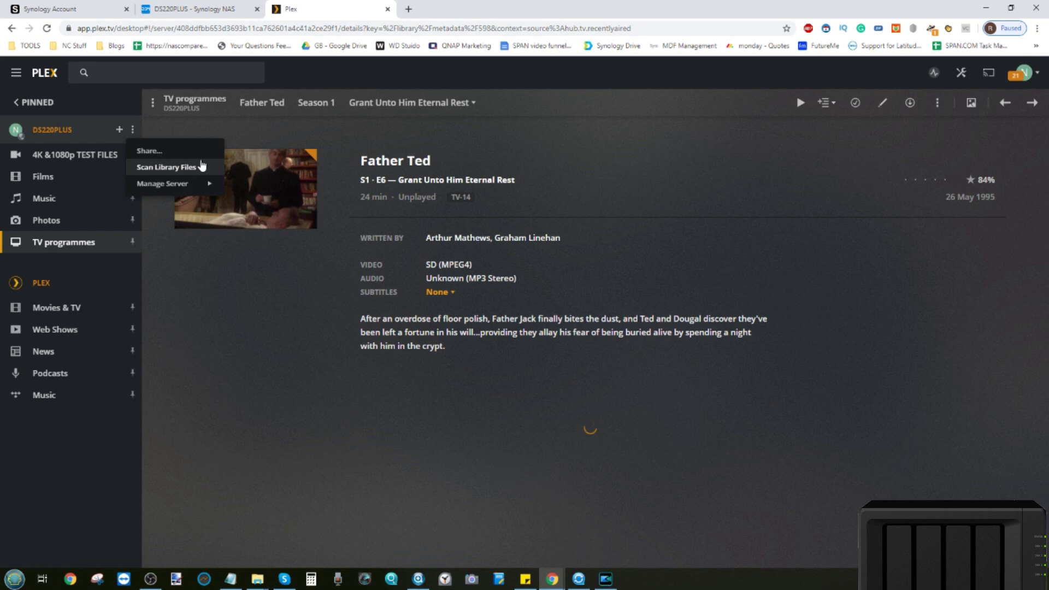
mouse_move(199, 185)
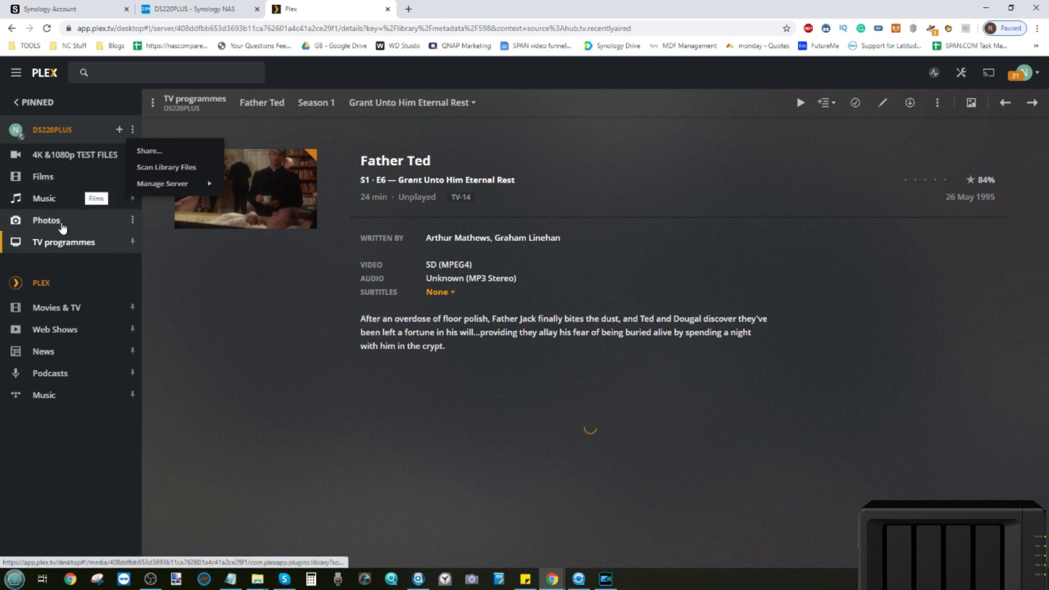
left_click(272, 298)
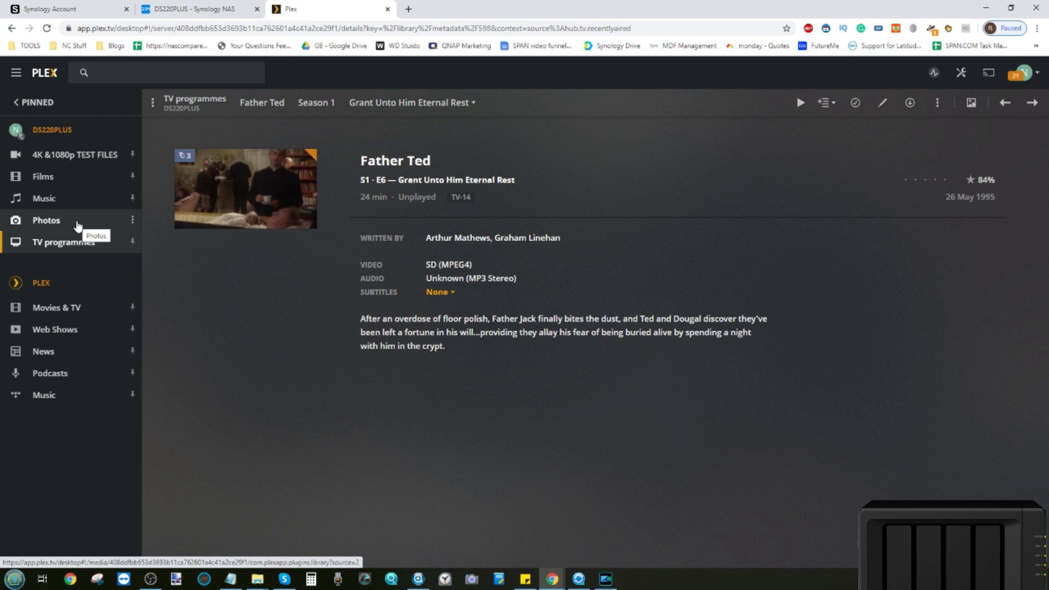
left_click(78, 226)
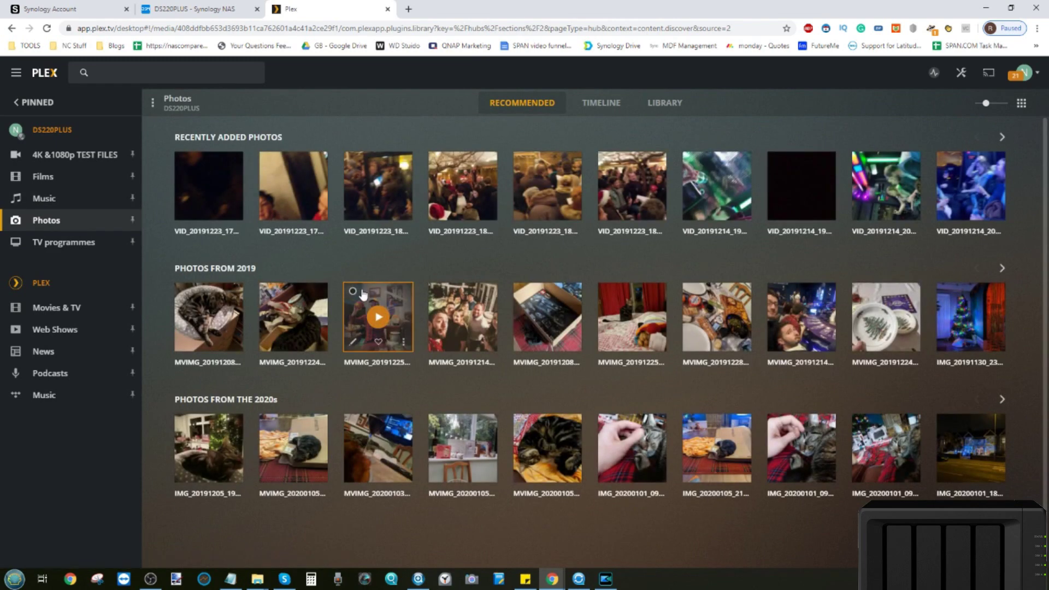
Browse the photos on the Timeline, then list the 15 videos in 4K &1080p TEST FILES.
scroll(546, 314, "down", 1)
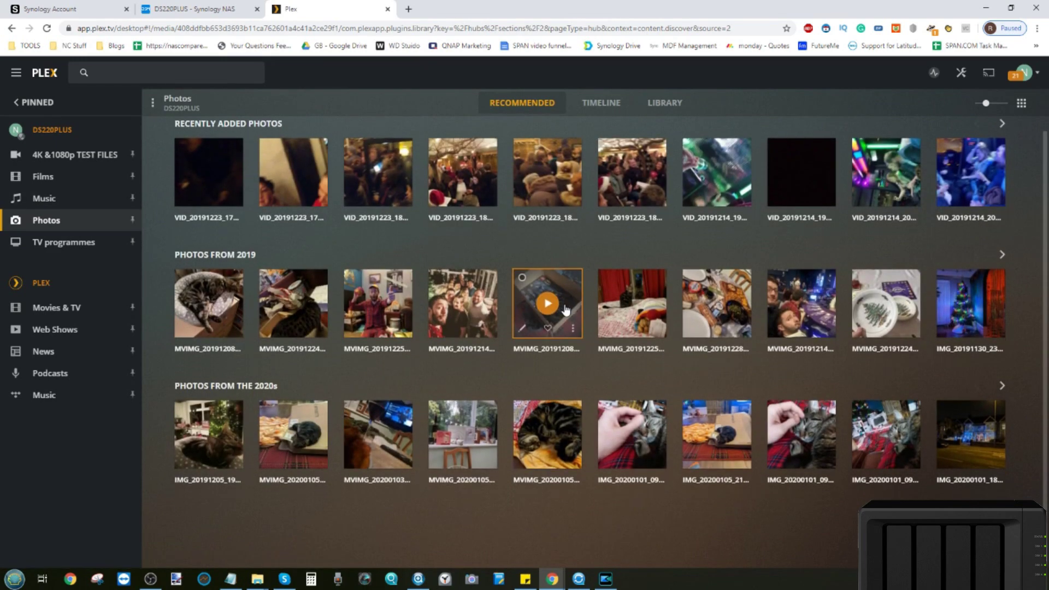
left_click(603, 107)
scroll(465, 293, "down", 6)
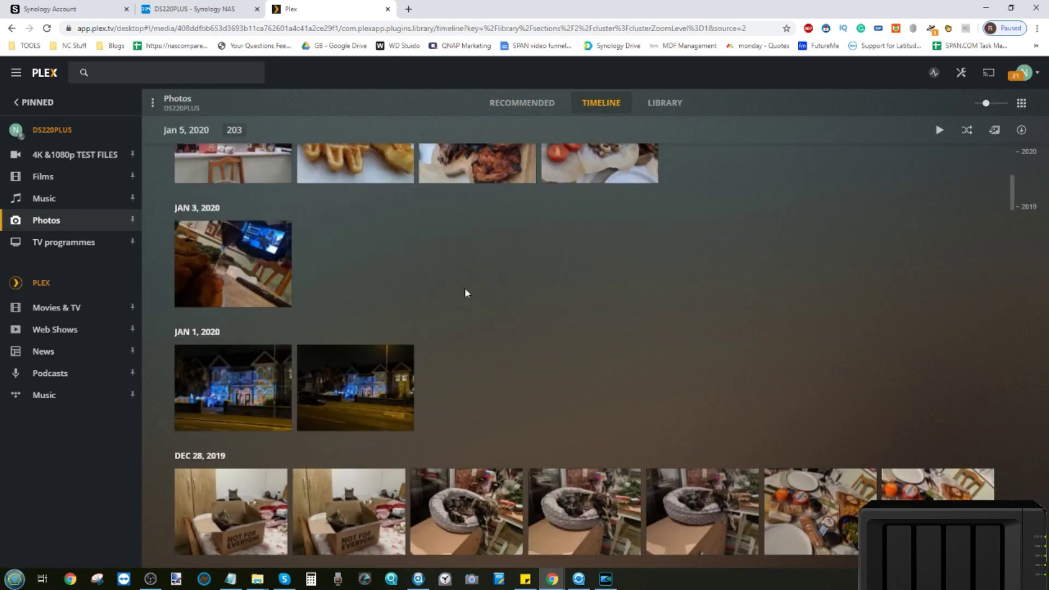
scroll(465, 293, "up", 6)
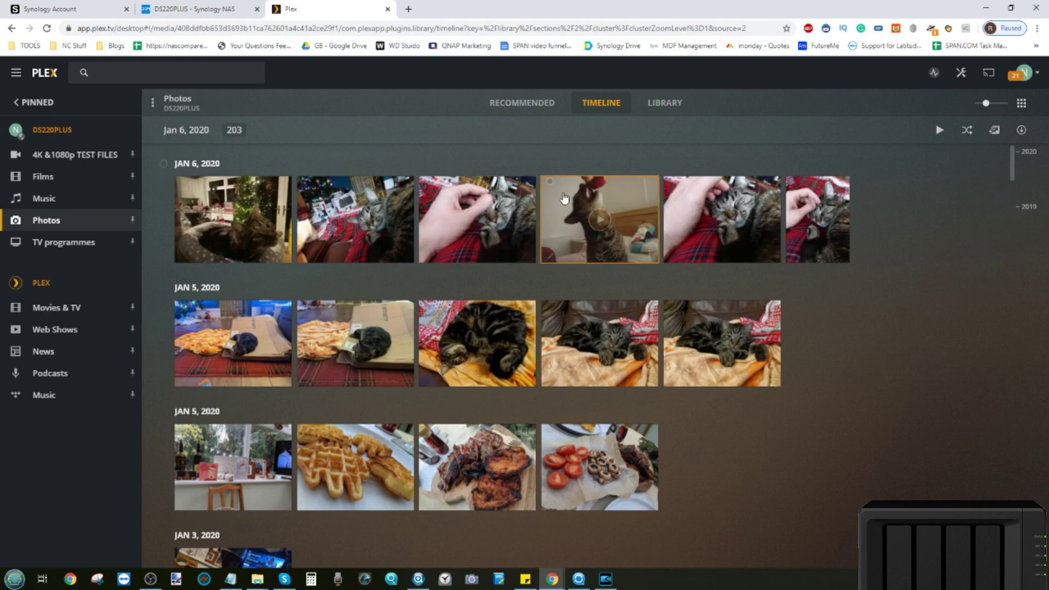
scroll(601, 213, "down", 1)
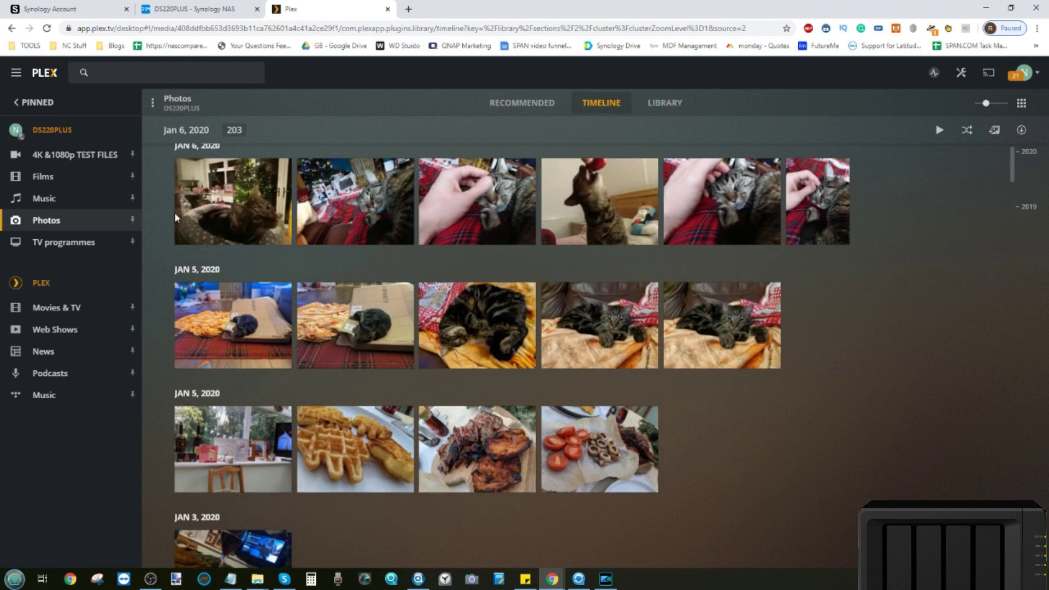
left_click(60, 201)
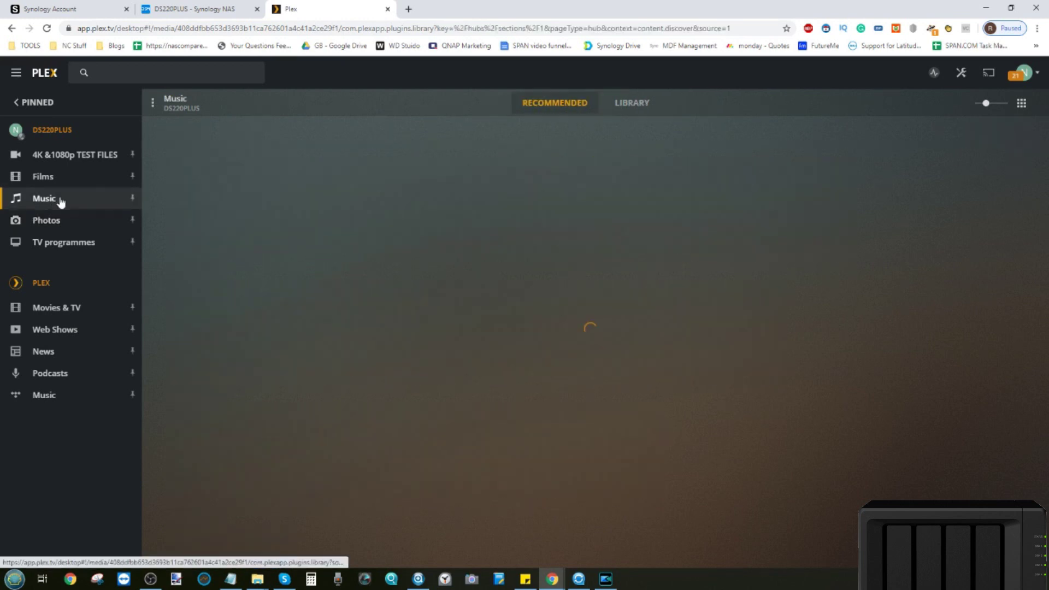
left_click(85, 161)
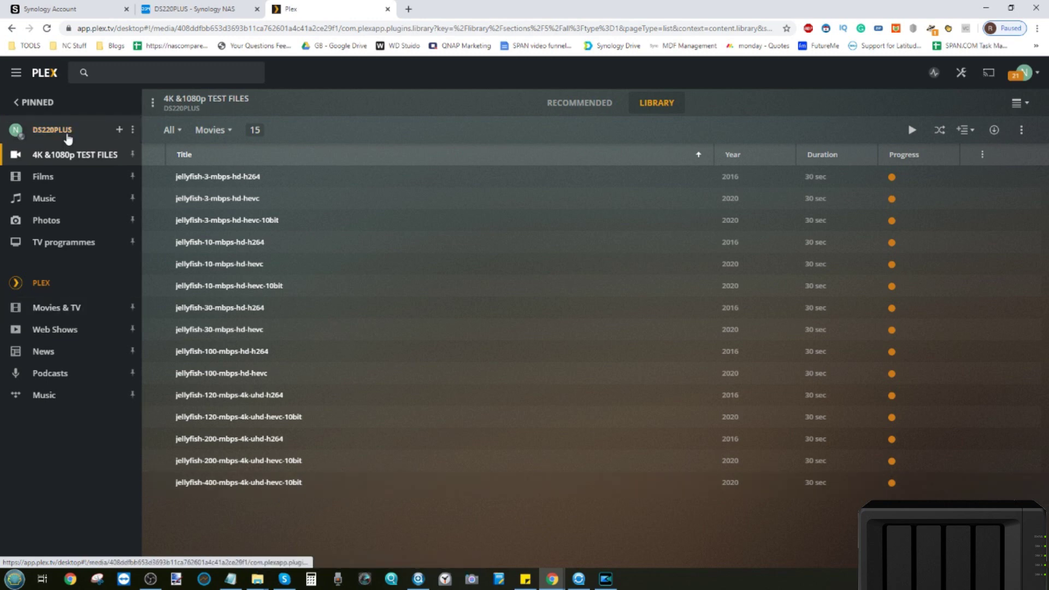
Open the DS220PLUS Films library to view Recently Added Movies like Pulp Fiction.
left_click(66, 178)
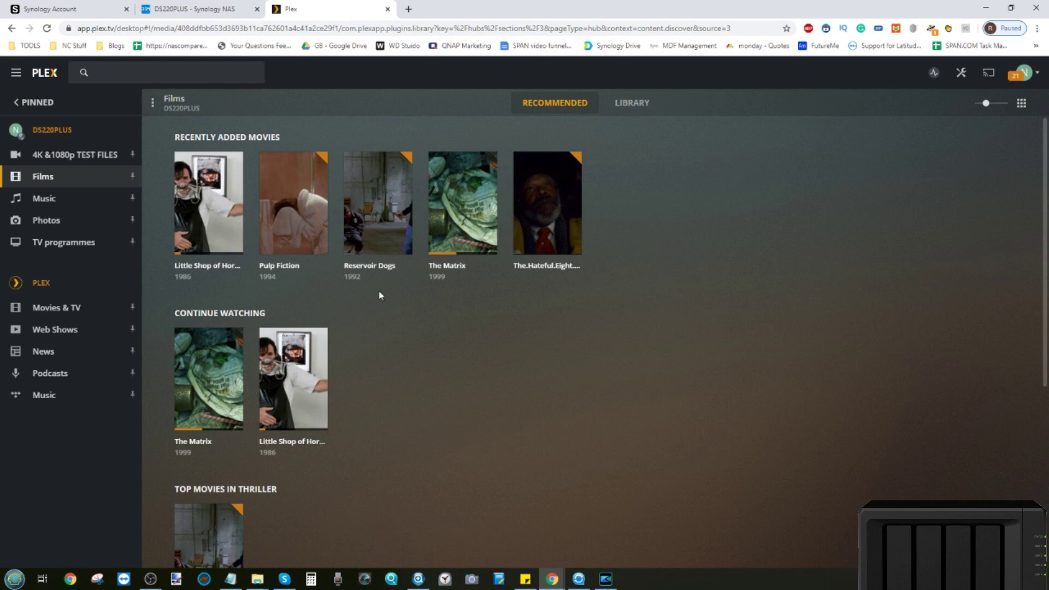
mouse_move(183, 171)
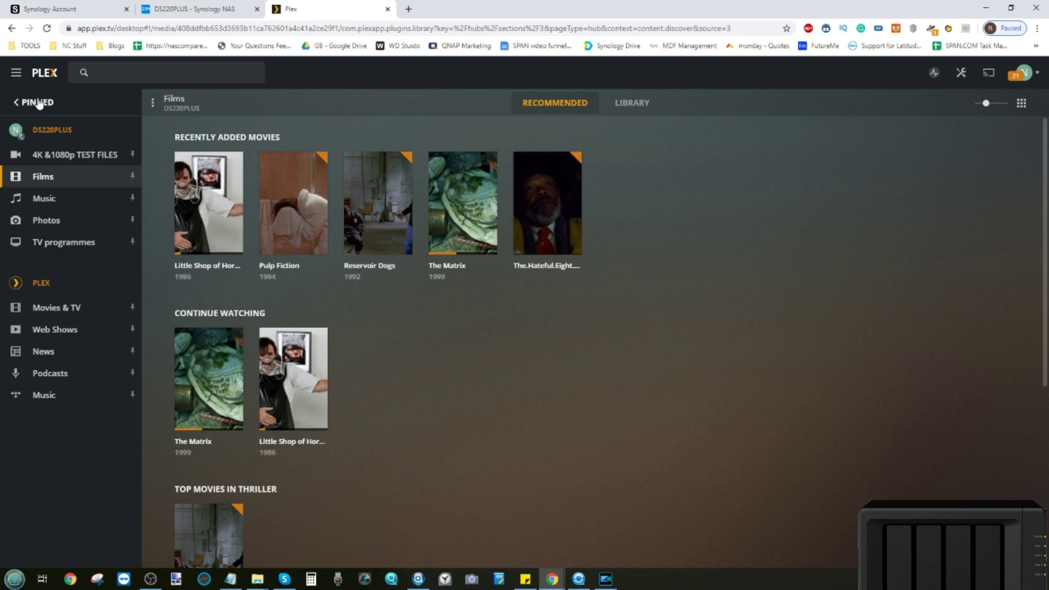